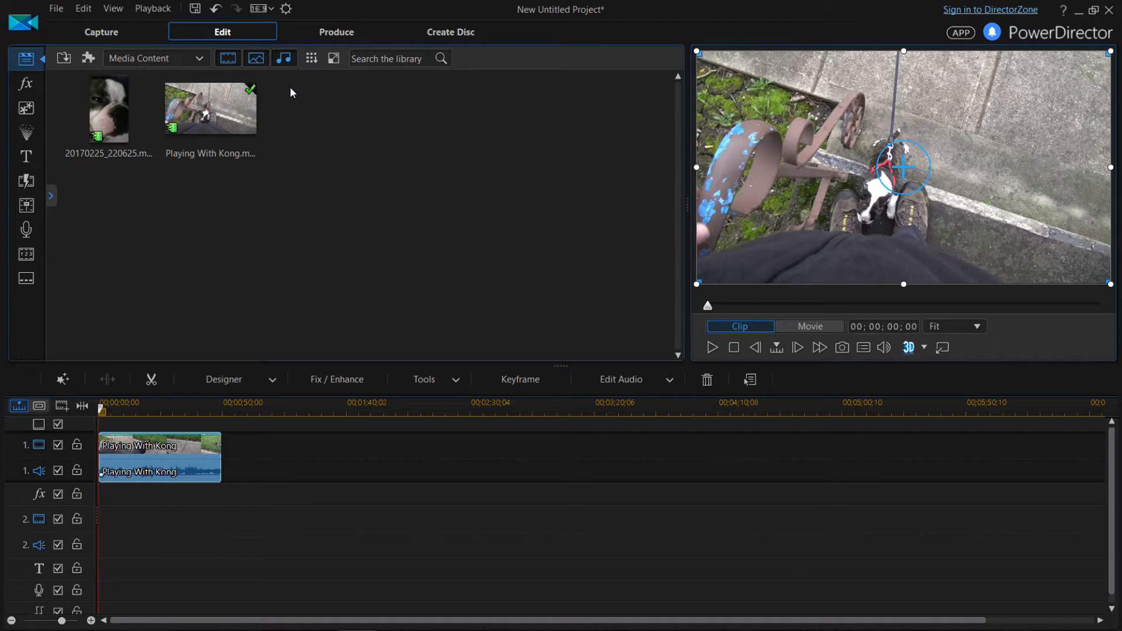
# Open the preferences and review the General settings, including the choices for timeline frame rate, audio channels and maximum undo levels
pyautogui.hotkey('alt', 'c')
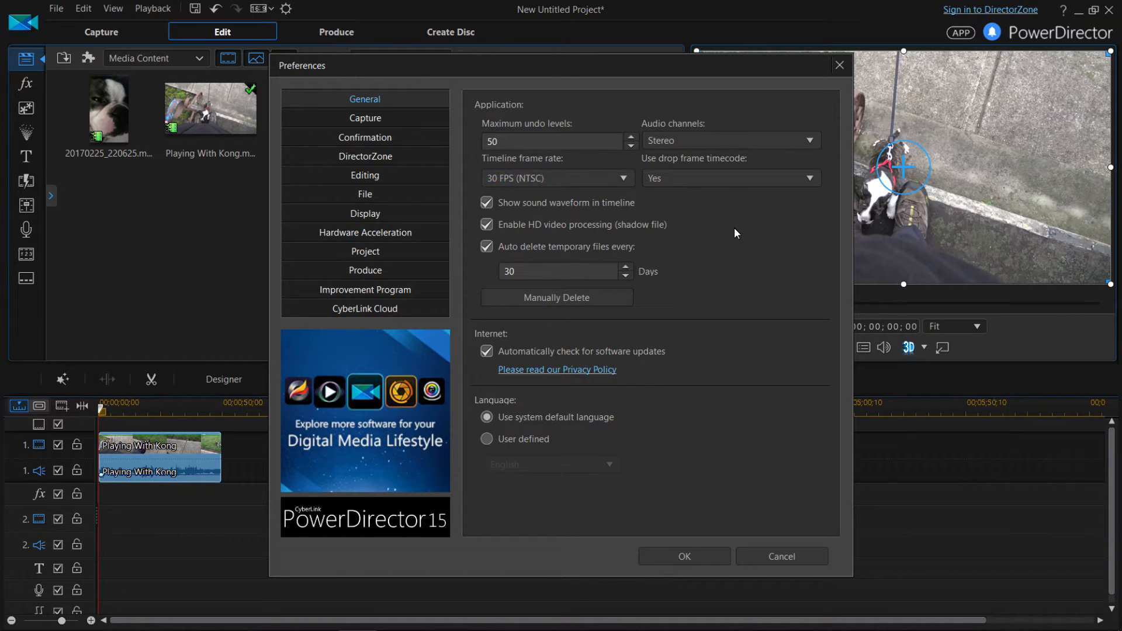
pyautogui.click(555, 177)
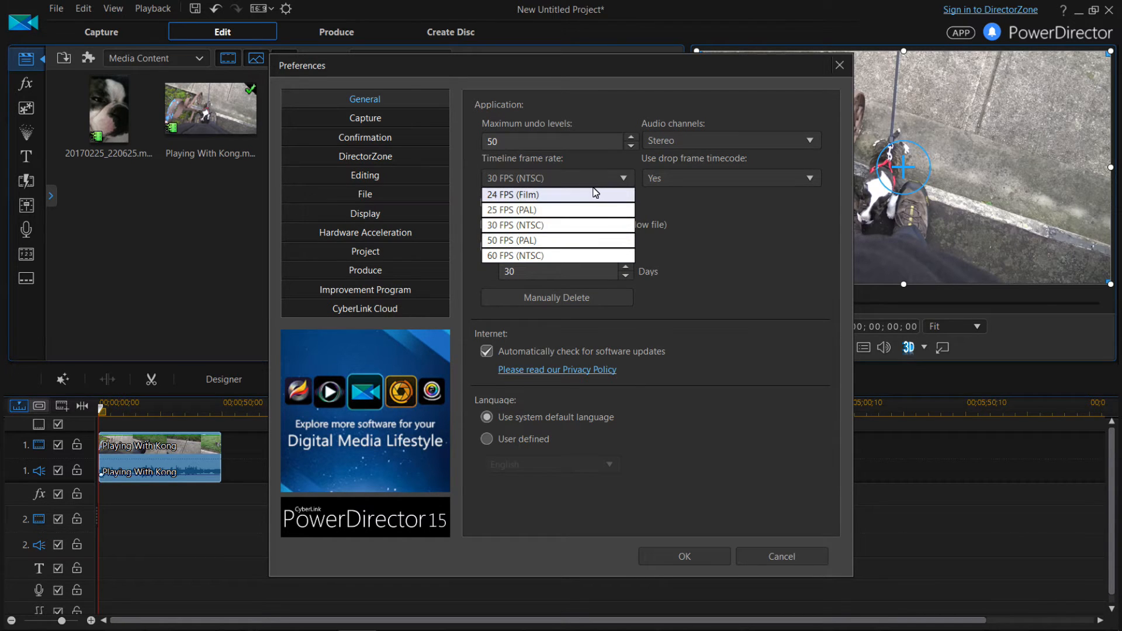
pyautogui.click(585, 226)
pyautogui.click(714, 144)
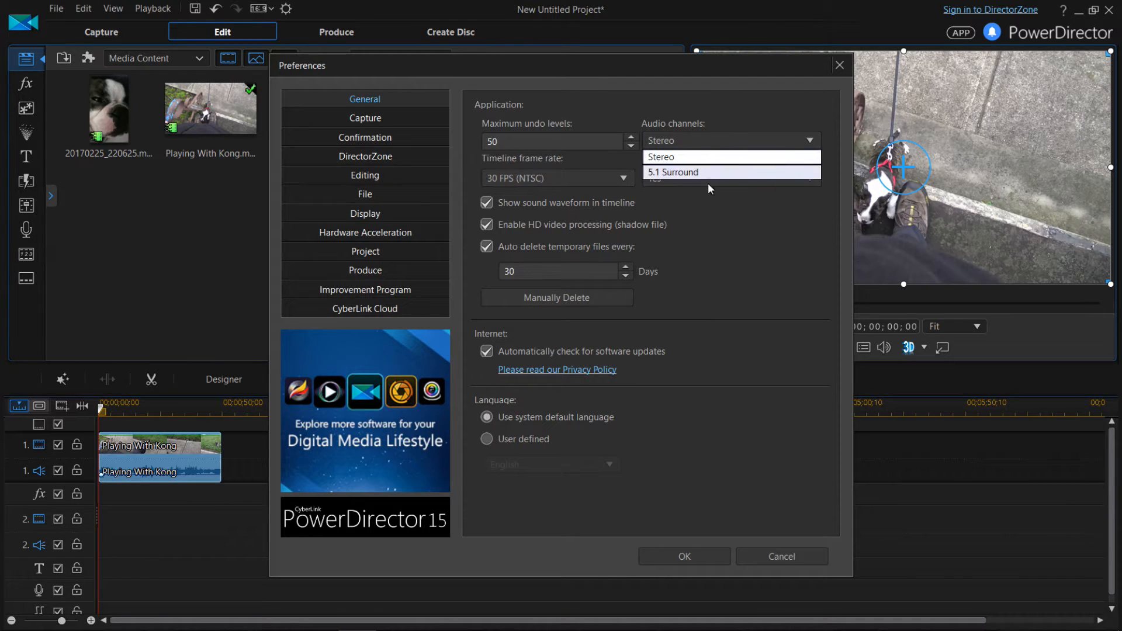
pyautogui.click(742, 258)
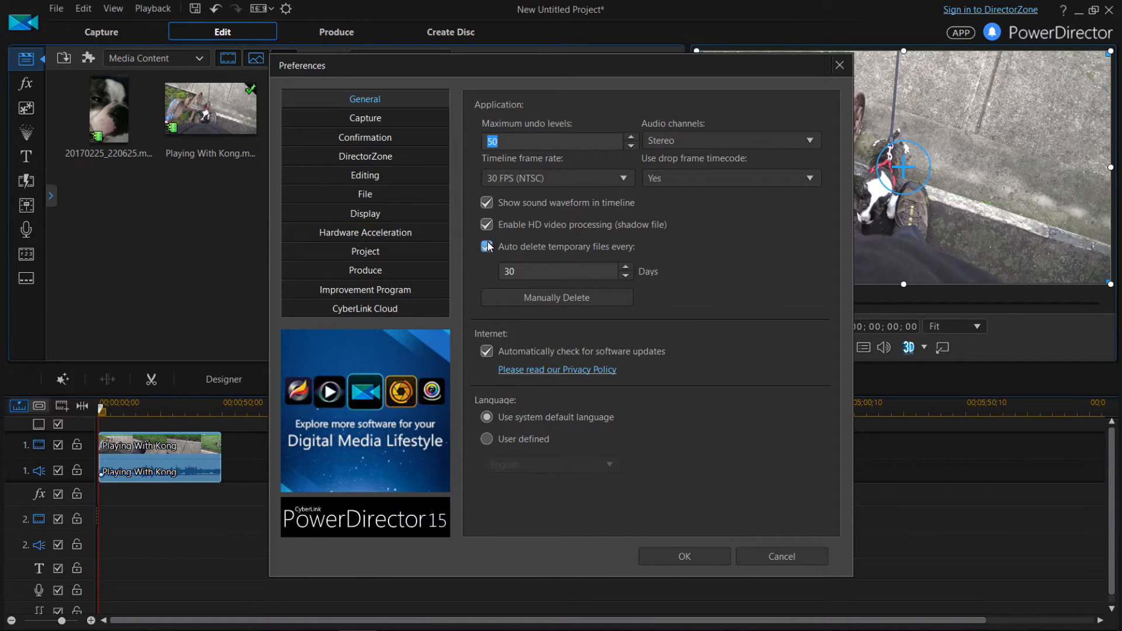
pyautogui.click(546, 145)
# Review the Capture, Confirmation and DirectorZone preferences
pyautogui.click(386, 119)
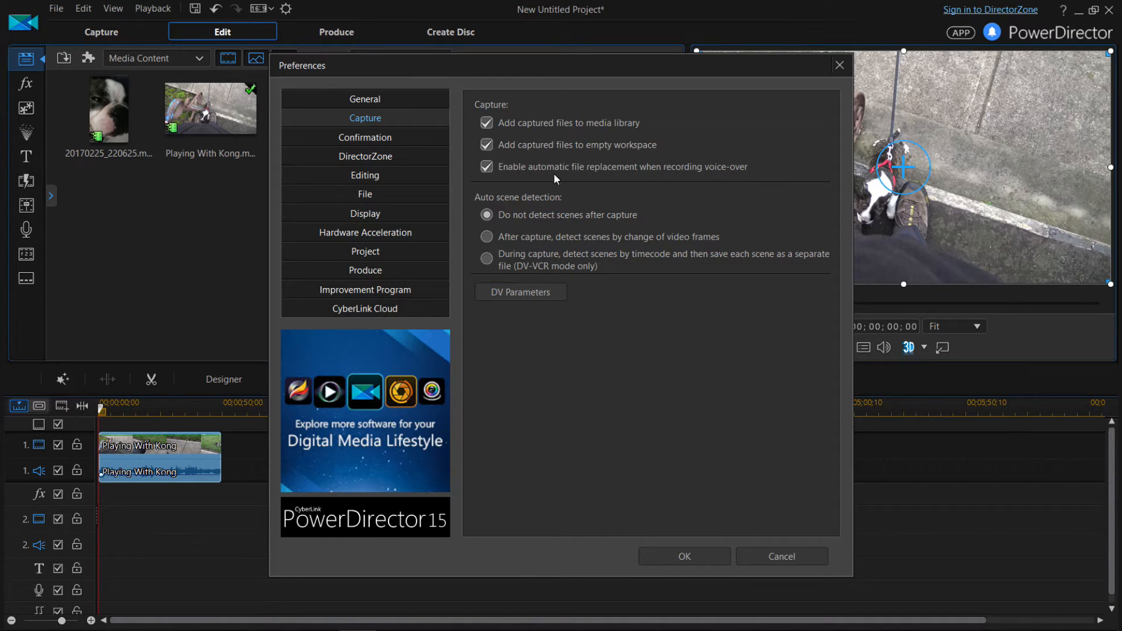
pyautogui.click(365, 137)
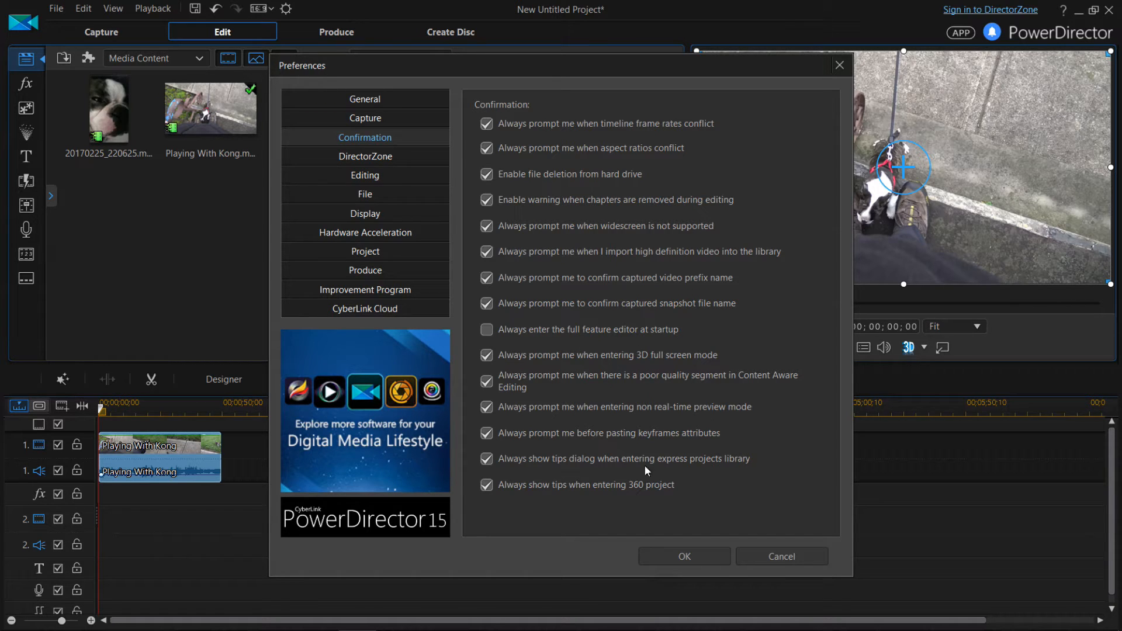
pyautogui.click(392, 155)
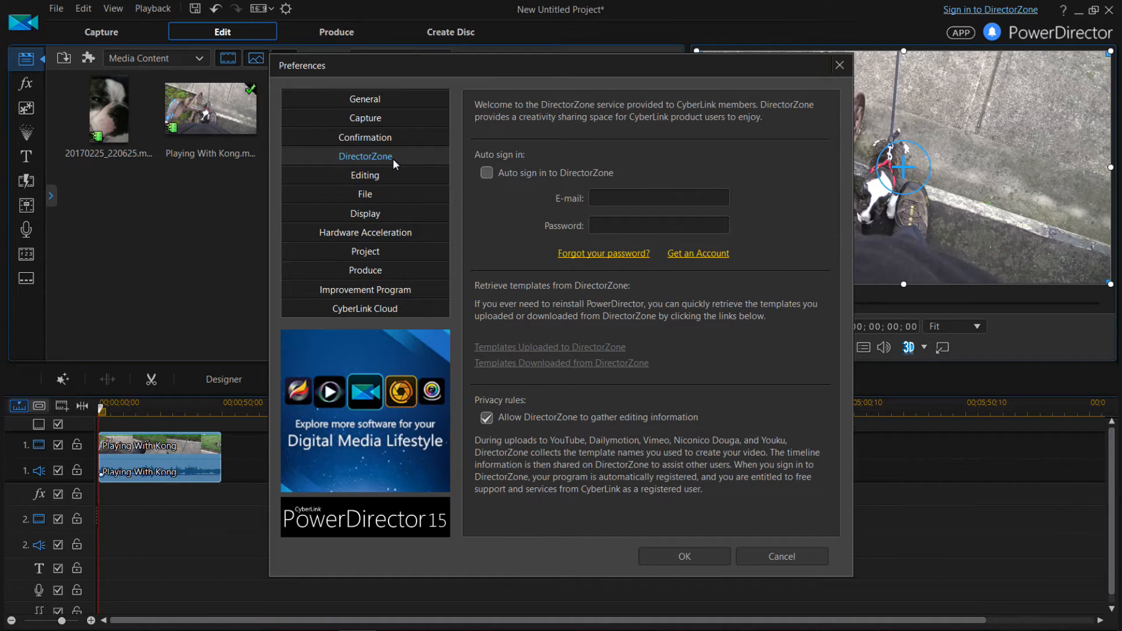
# Review the Editing preferences, including the default workspace choices and the default durations
pyautogui.click(383, 177)
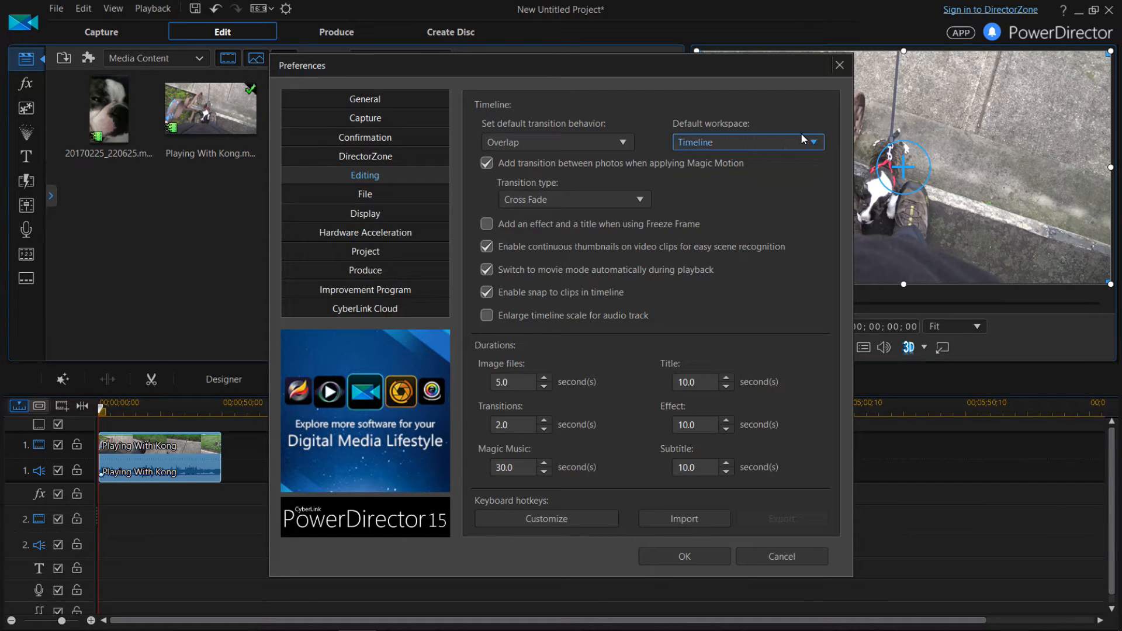
pyautogui.click(789, 144)
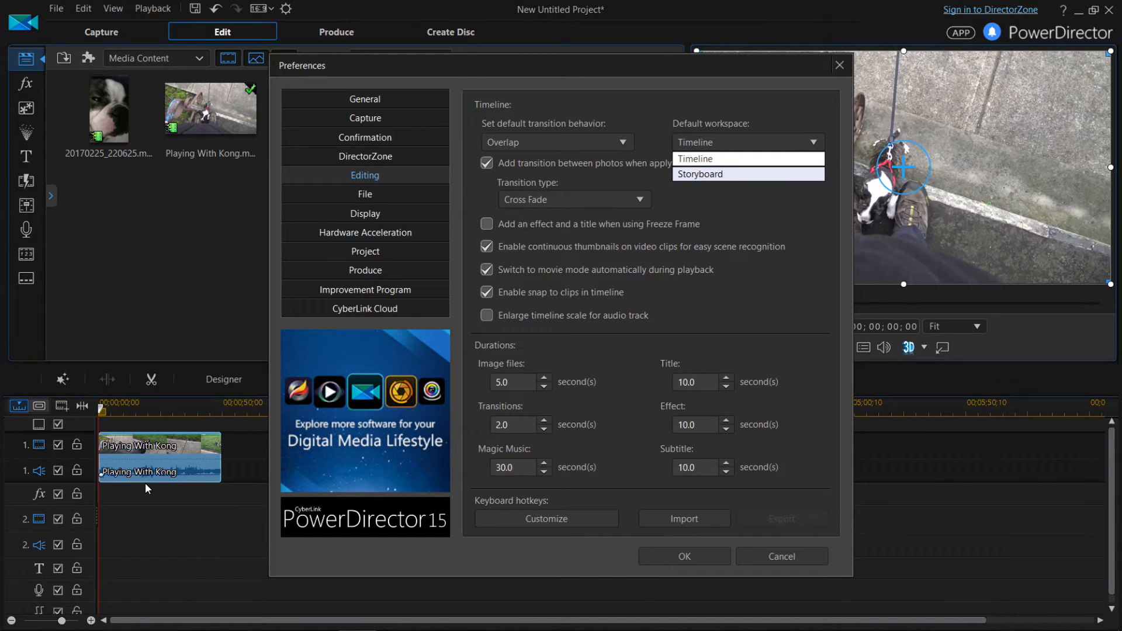
pyautogui.click(724, 192)
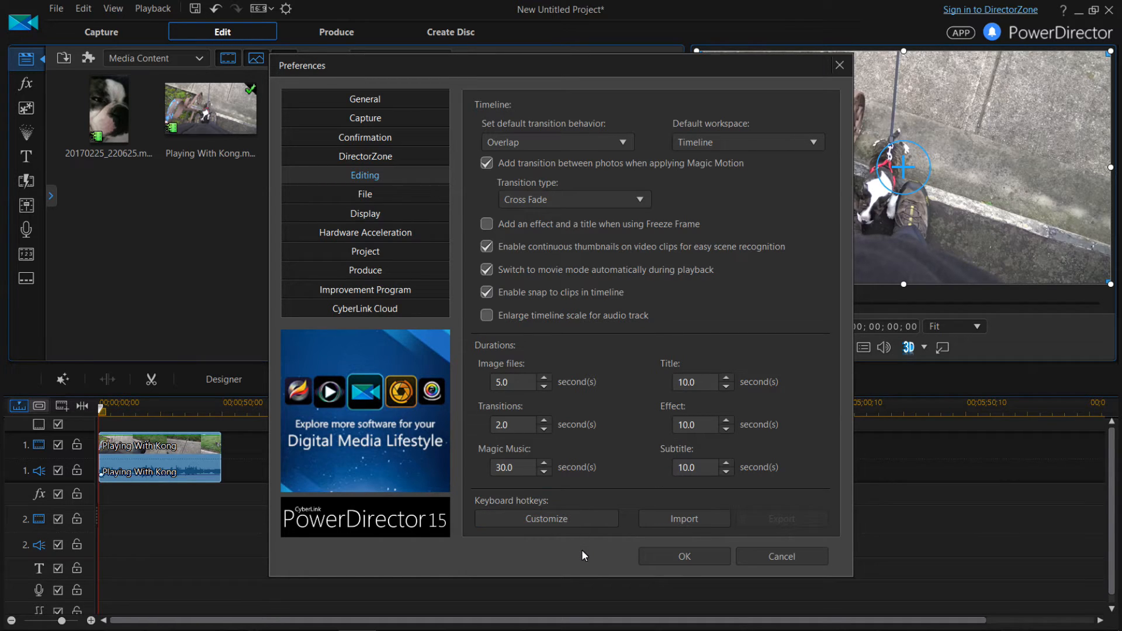
pyautogui.click(616, 404)
# Review the File preferences, browsing the default import folder and checking the snapshot destination choices
pyautogui.click(387, 192)
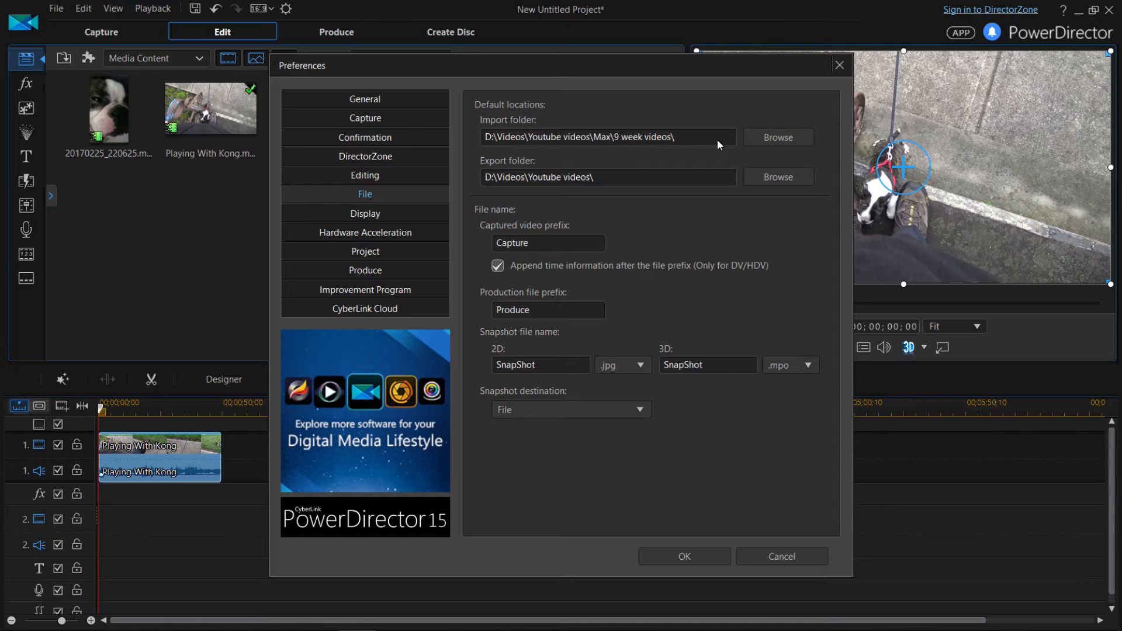
pyautogui.click(763, 135)
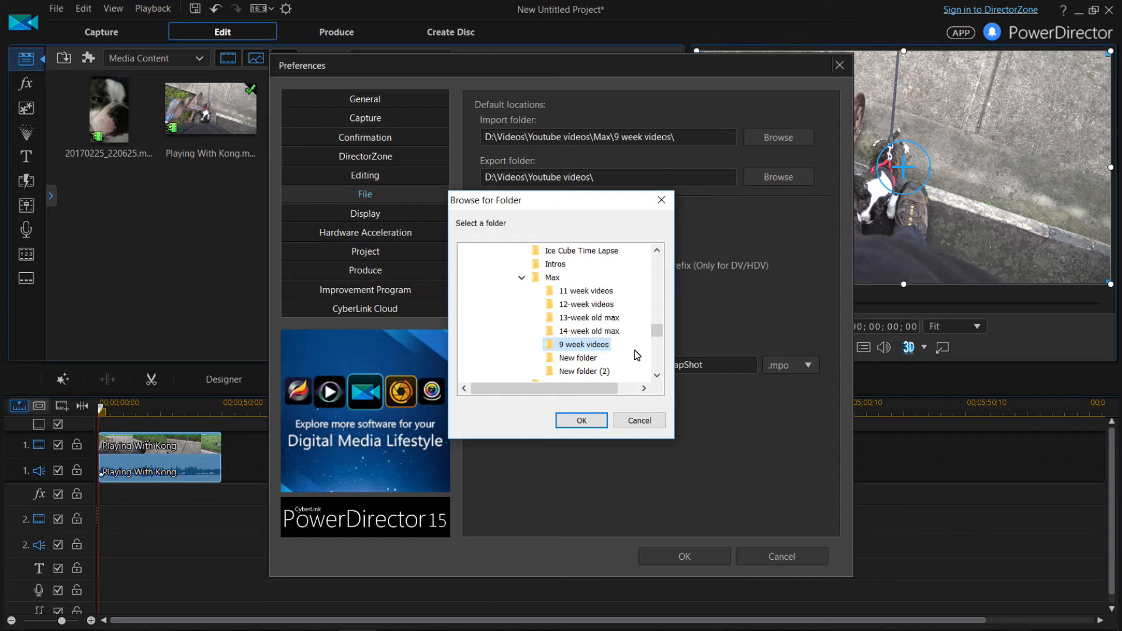
pyautogui.moveTo(655, 331)
pyautogui.mouseDown()
pyautogui.moveTo(655, 347)
pyautogui.moveTo(655, 308)
pyautogui.moveTo(656, 335)
pyautogui.mouseUp()
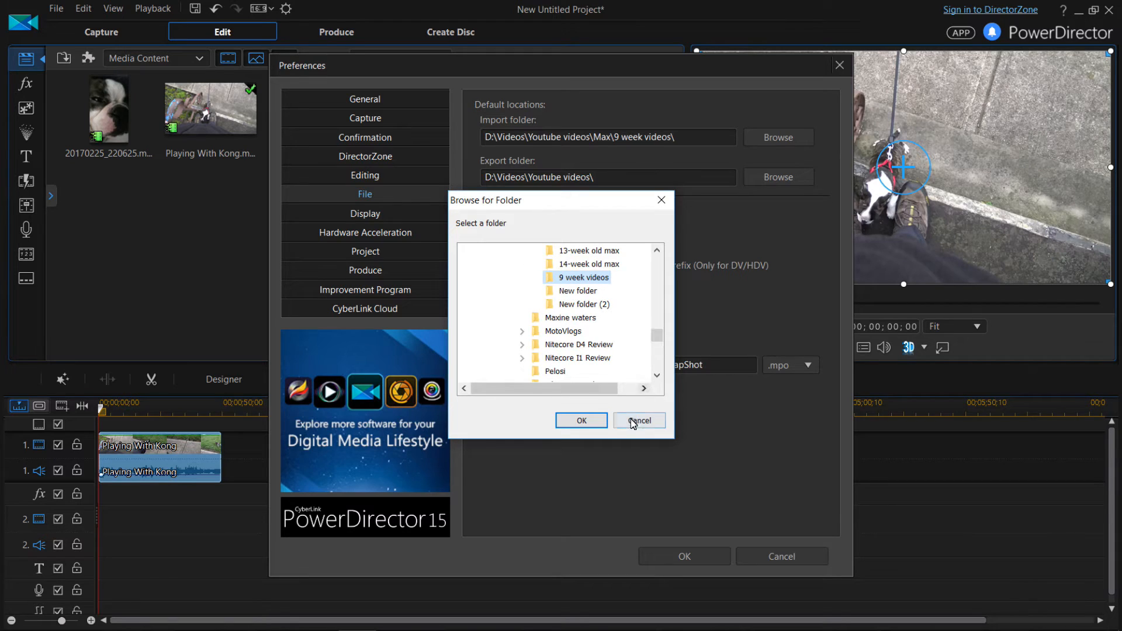
pyautogui.click(588, 421)
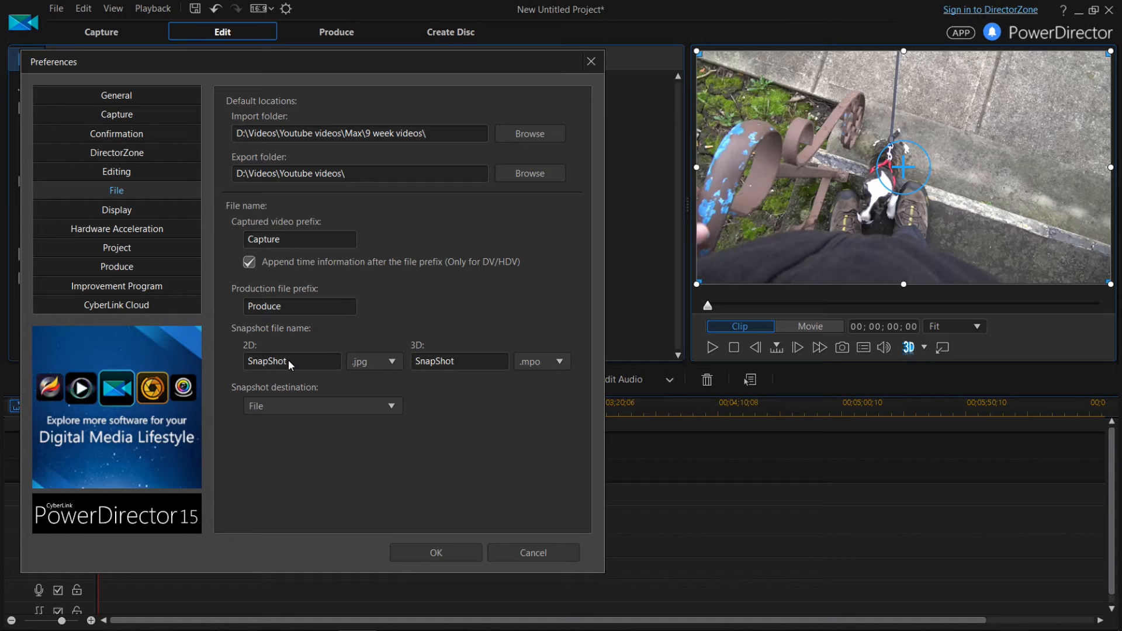
pyautogui.click(347, 409)
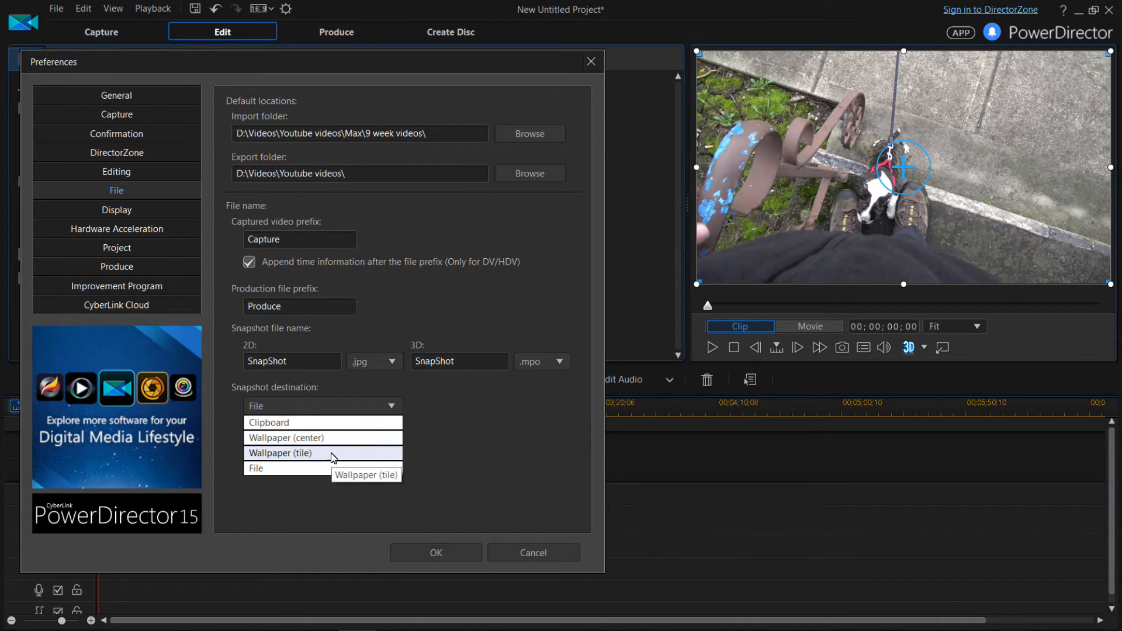
pyautogui.click(422, 422)
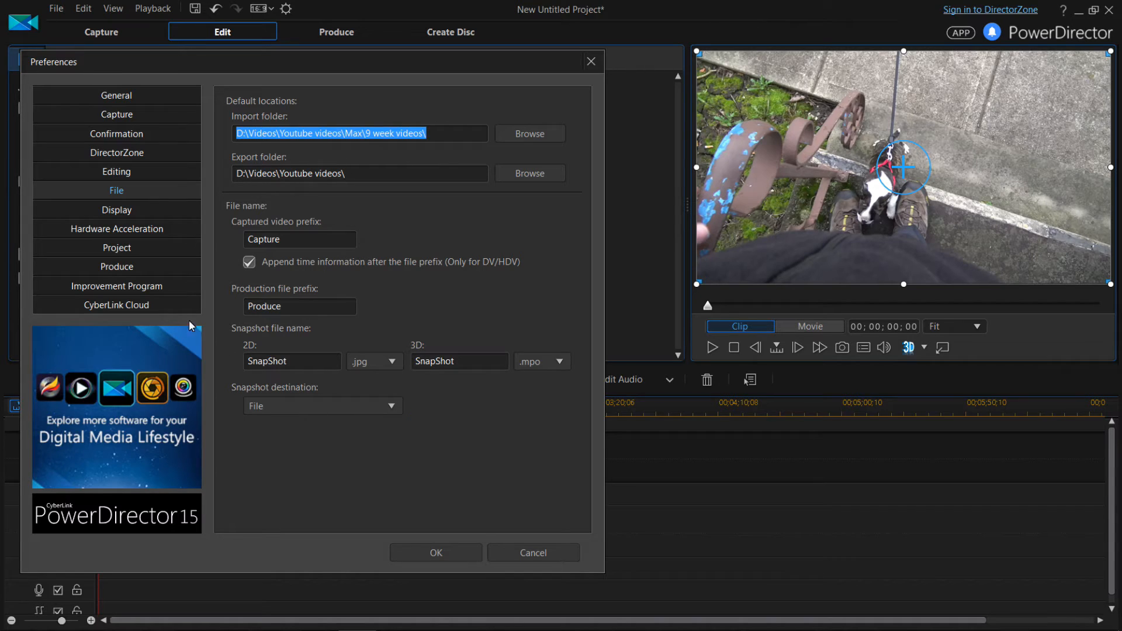
# Examine the Display preferences for preview quality and preview mode, keeping HD Preview Resolution and Real-time Preview
pyautogui.click(121, 210)
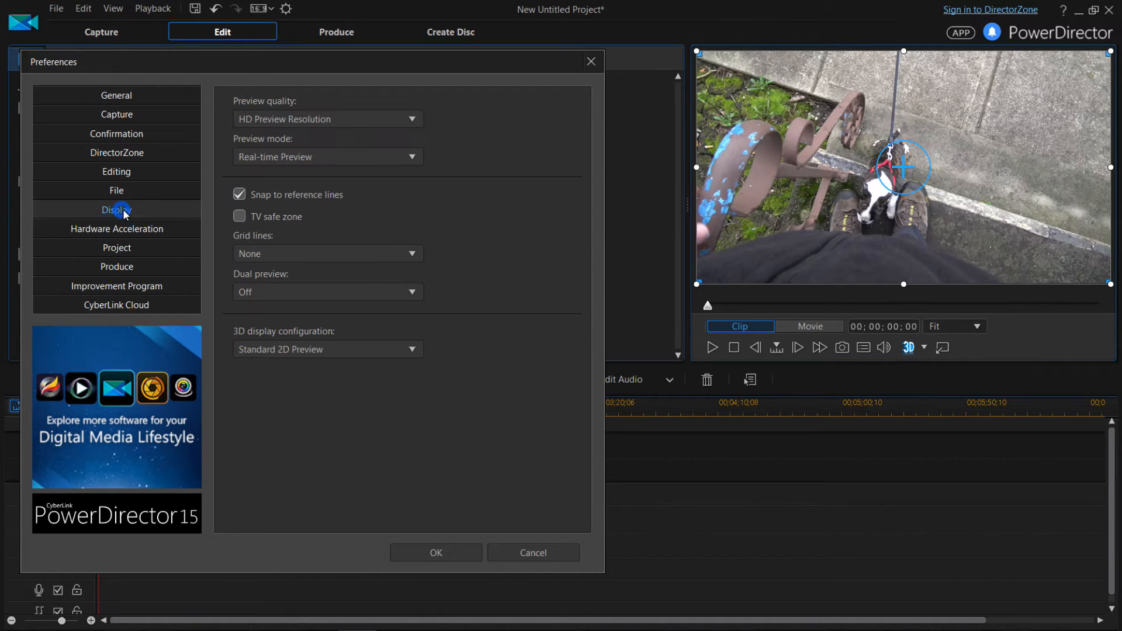
pyautogui.click(412, 120)
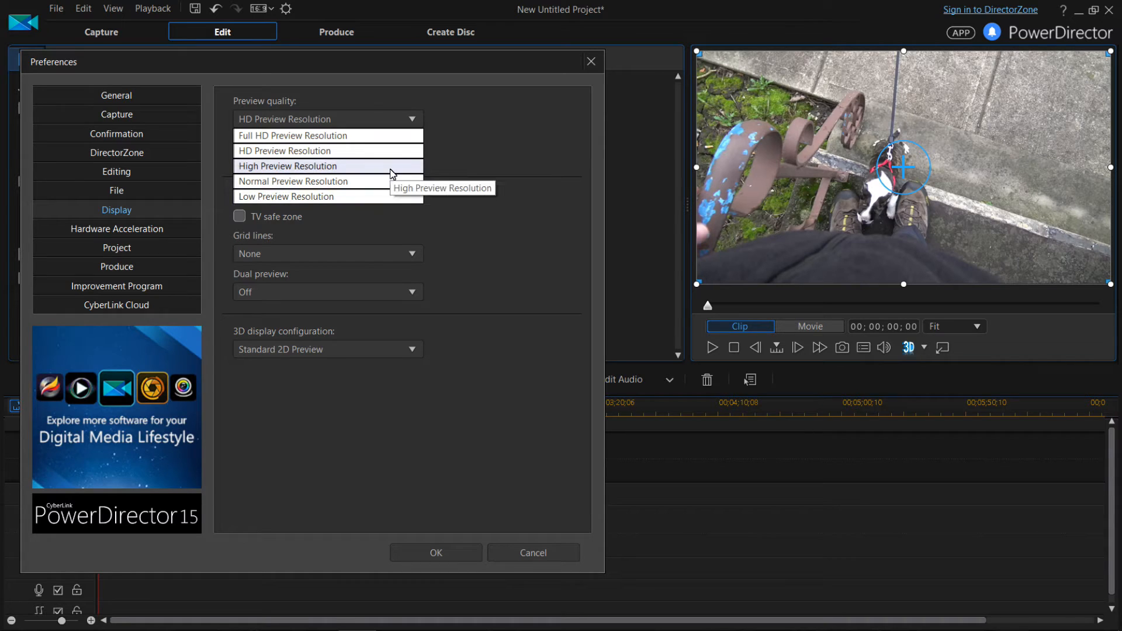
pyautogui.click(409, 121)
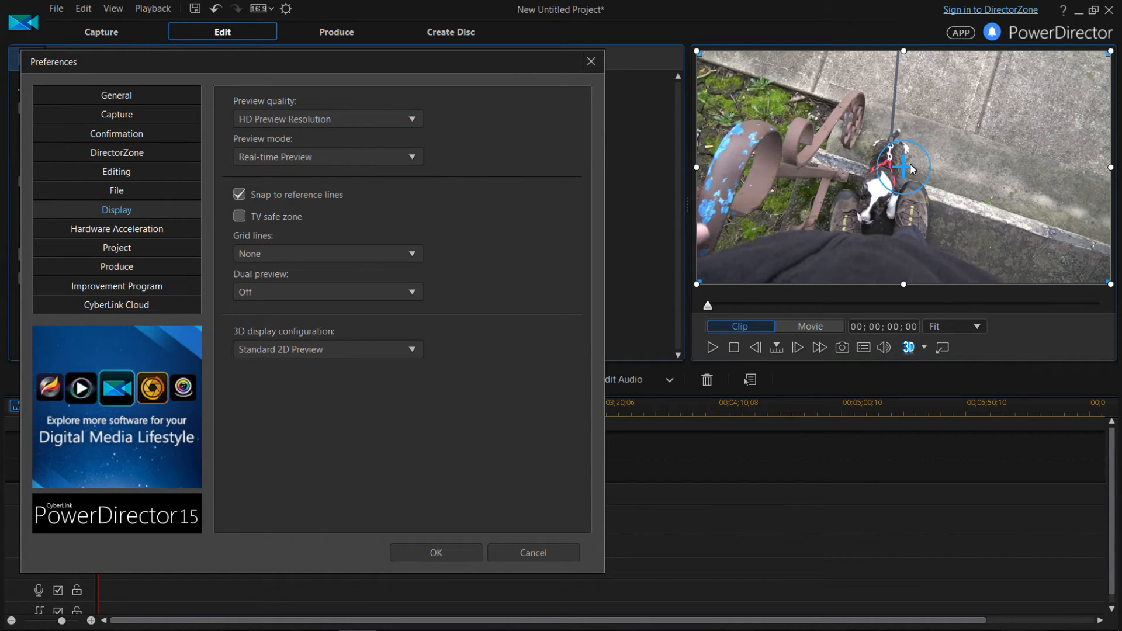
pyautogui.click(334, 157)
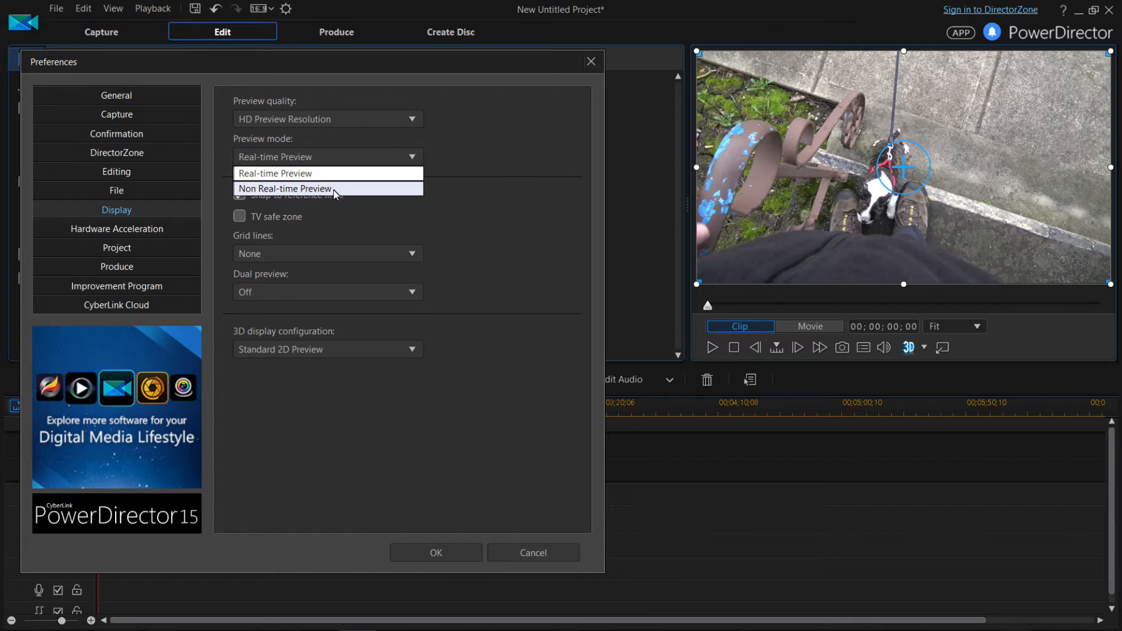
pyautogui.click(353, 173)
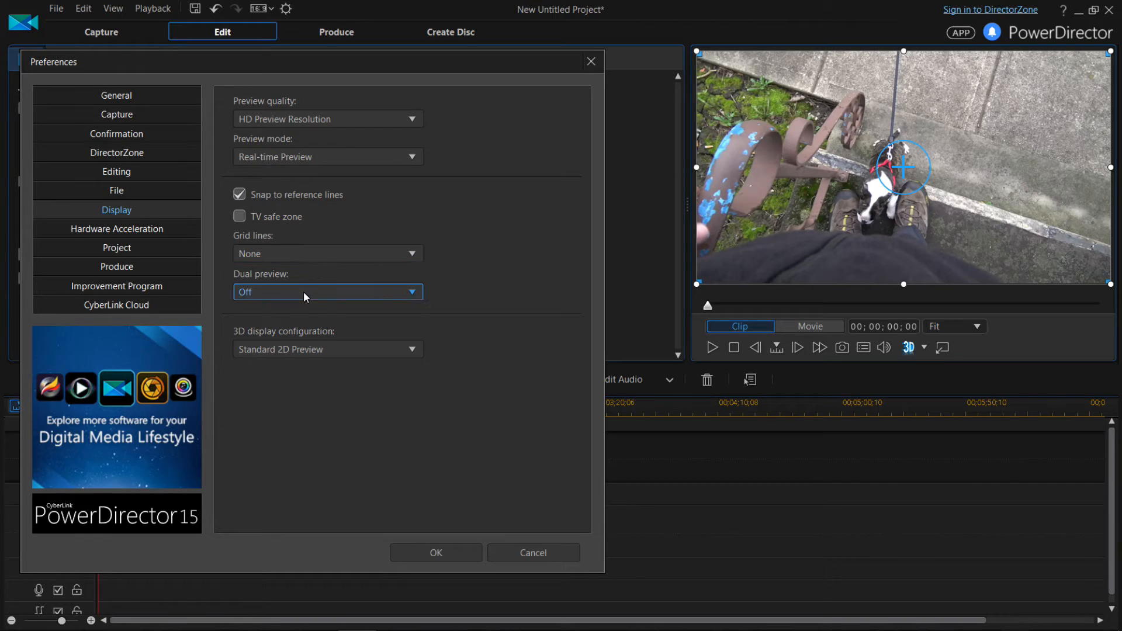
# Try 2 x 2 grid lines for the preview display, and set the grid lines back to None
pyautogui.click(237, 220)
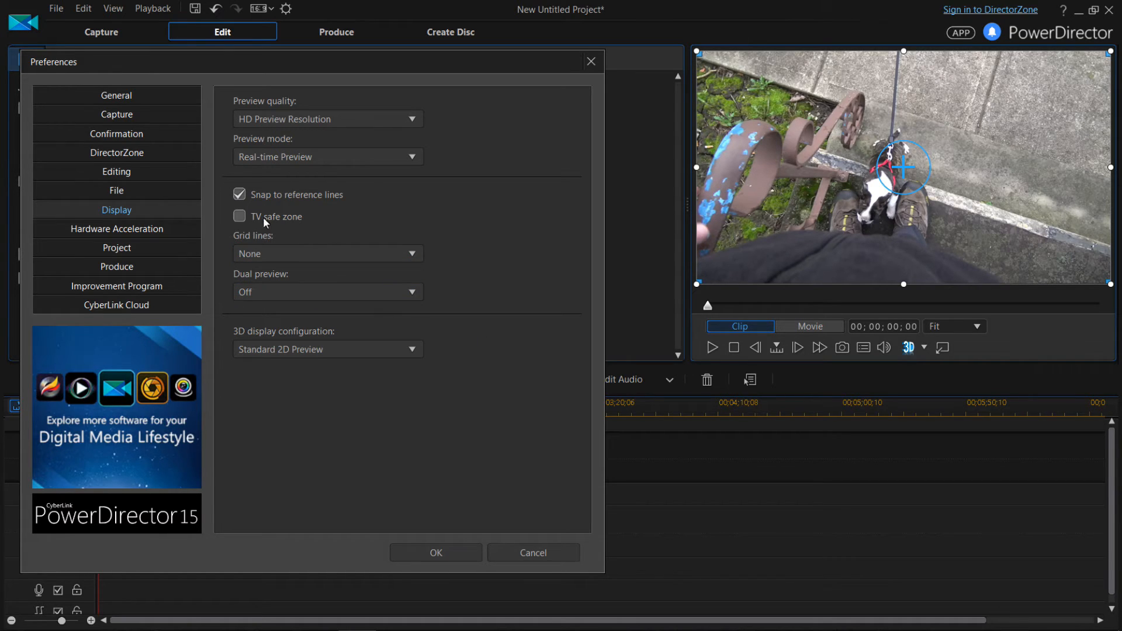
pyautogui.click(321, 256)
pyautogui.click(315, 284)
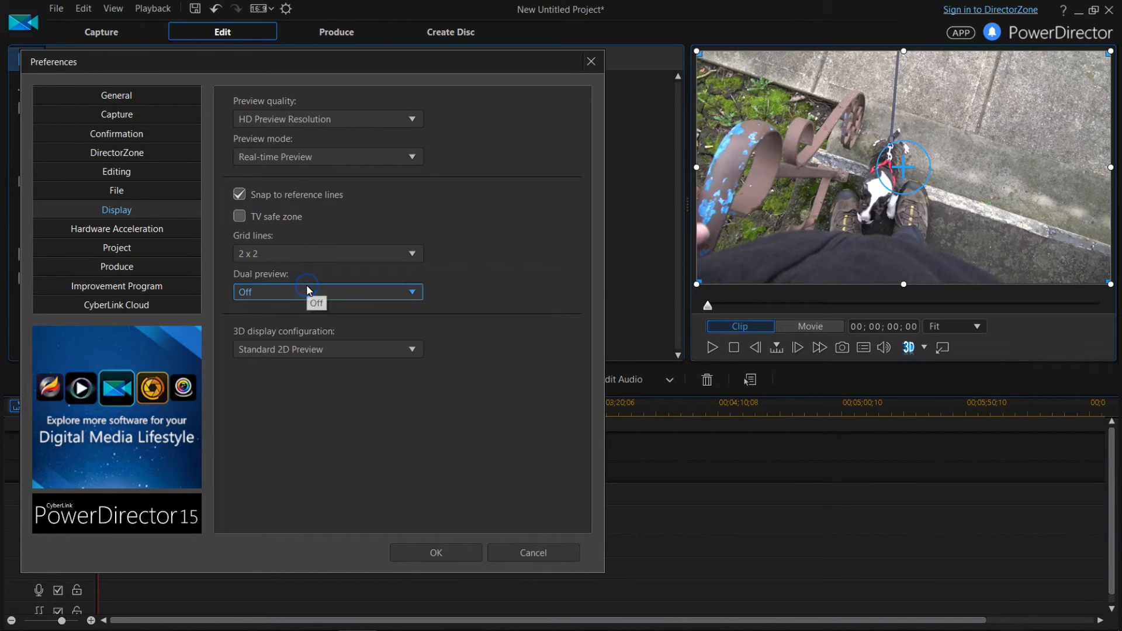
pyautogui.click(315, 255)
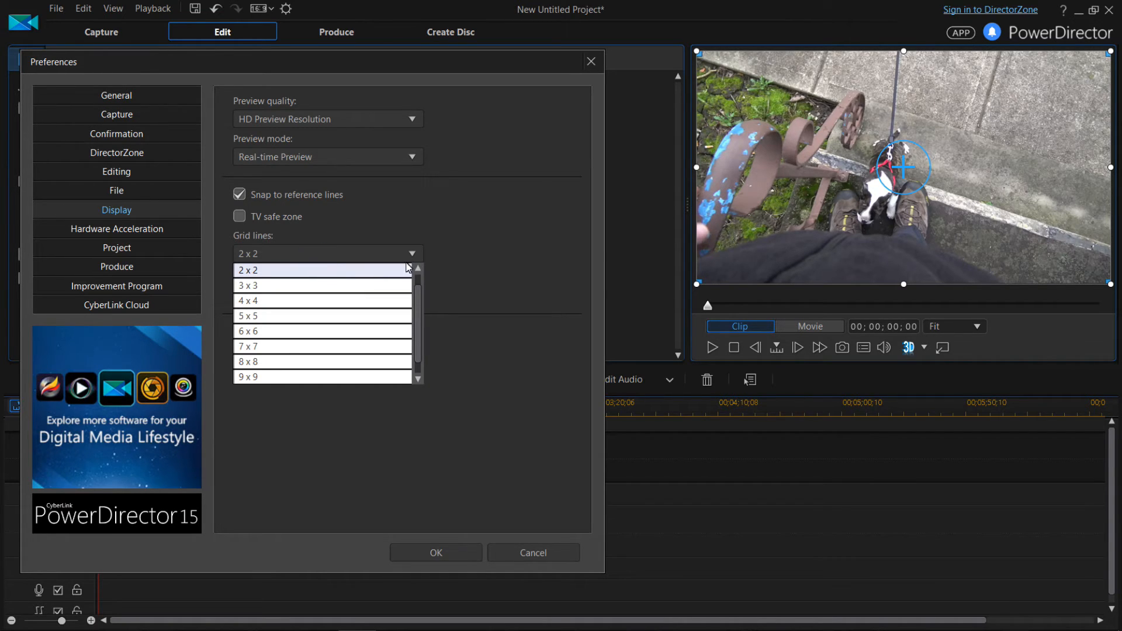
pyautogui.click(417, 268)
pyautogui.click(338, 271)
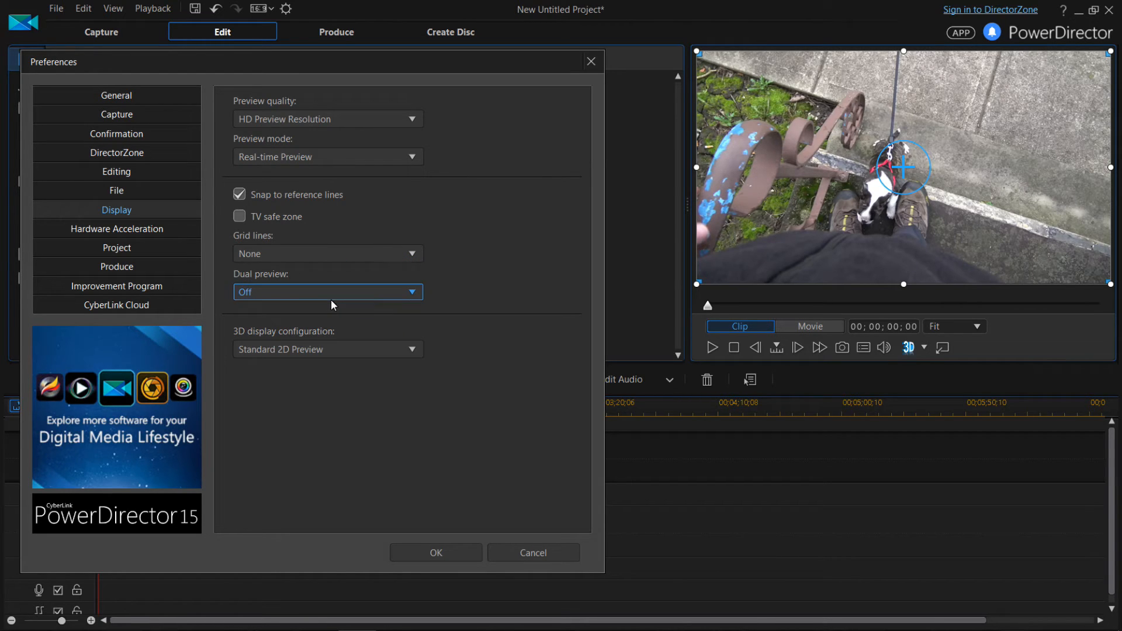
# Check the dual preview and 3D display configuration choices, keeping Off and Standard 2D Preview
pyautogui.click(331, 300)
pyautogui.click(331, 299)
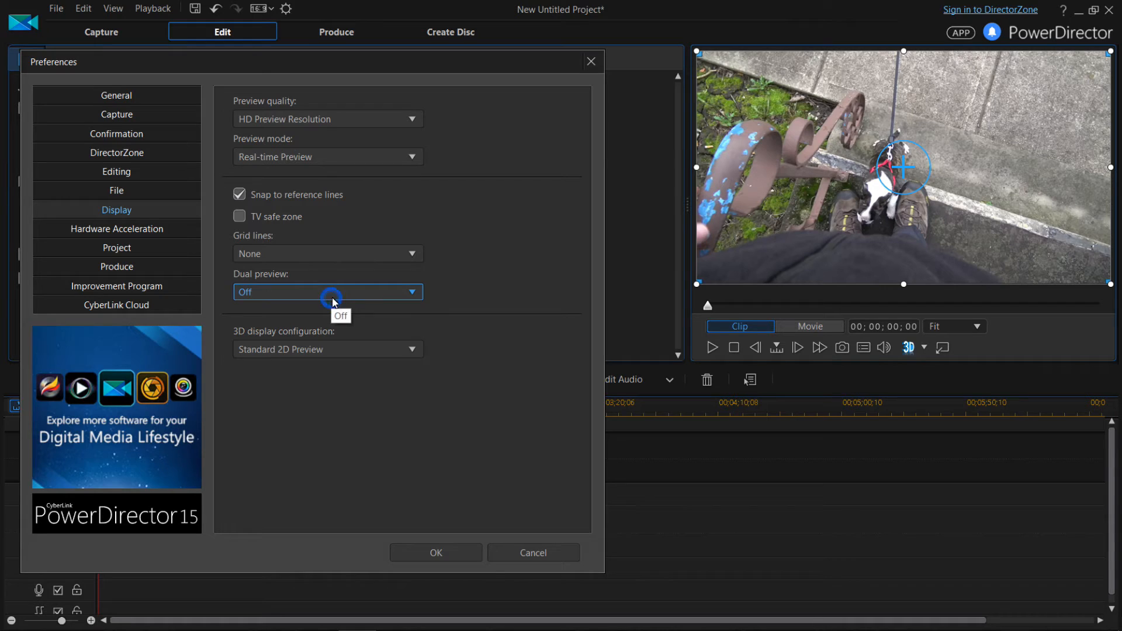
pyautogui.click(388, 351)
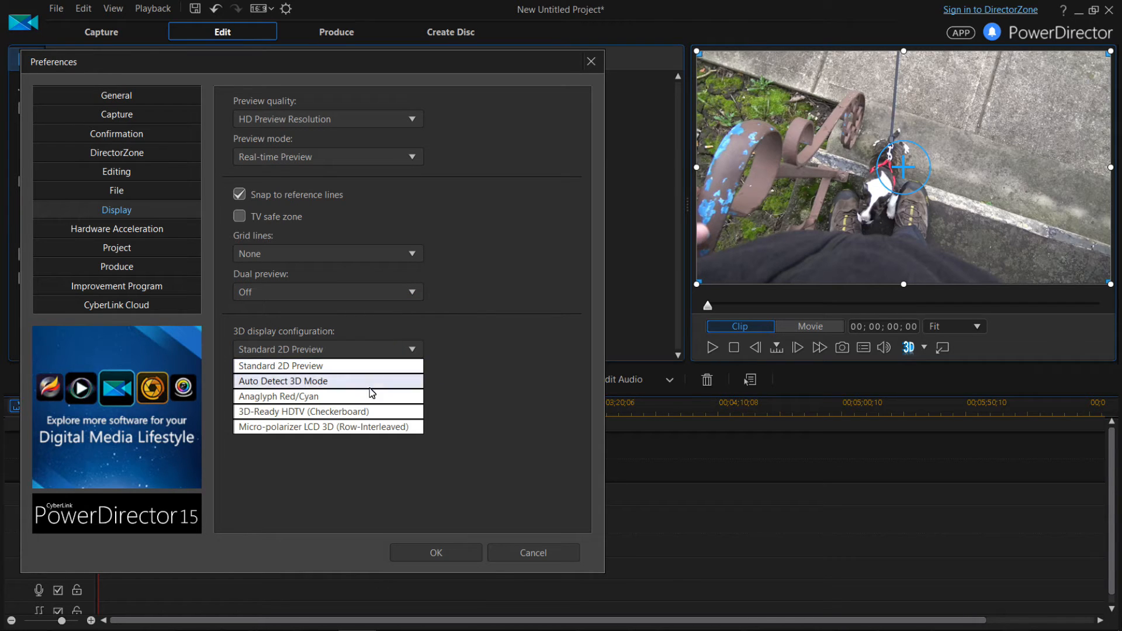
pyautogui.click(379, 345)
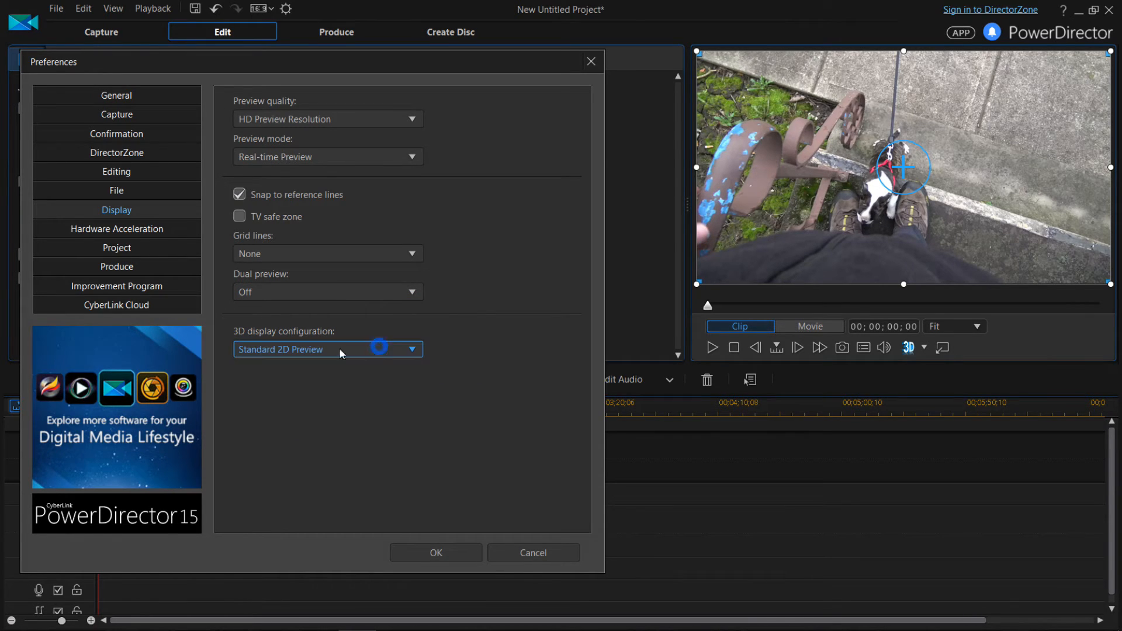
# Review the Hardware Acceleration, Project, Produce, Improvement Program and CyberLink Cloud preferences, and close the preferences with OK
pyautogui.click(72, 229)
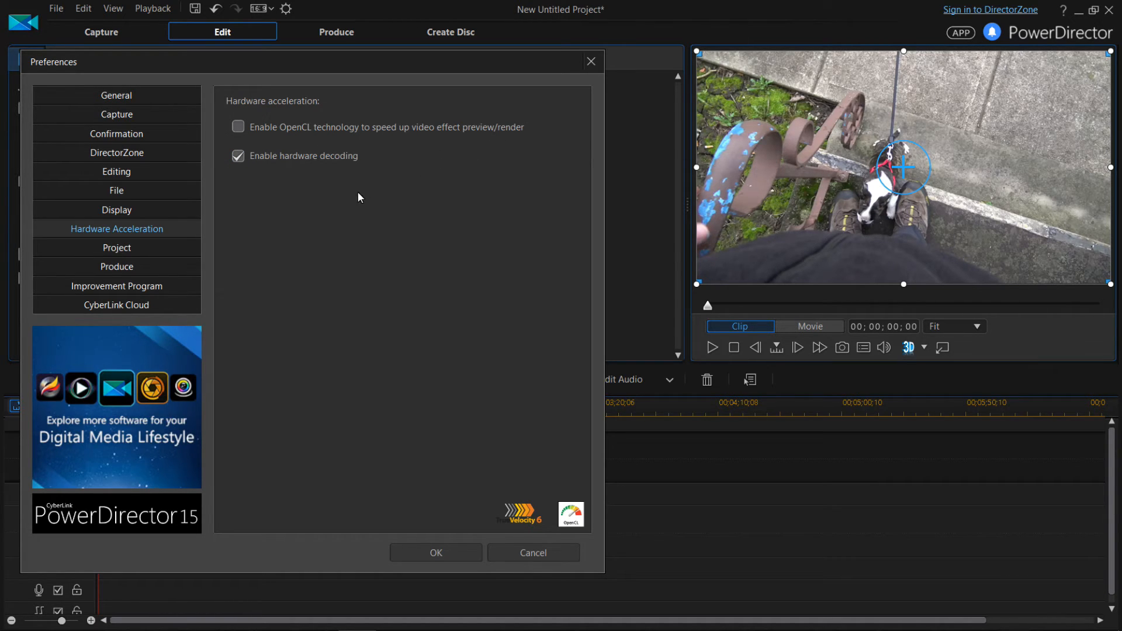
pyautogui.click(124, 250)
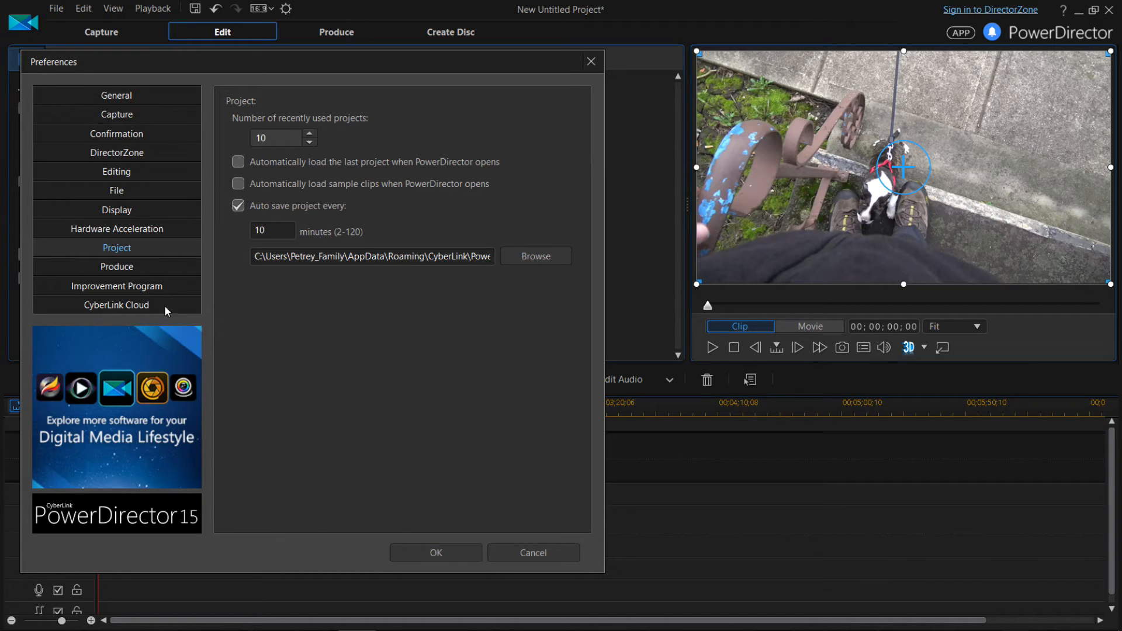
pyautogui.click(146, 264)
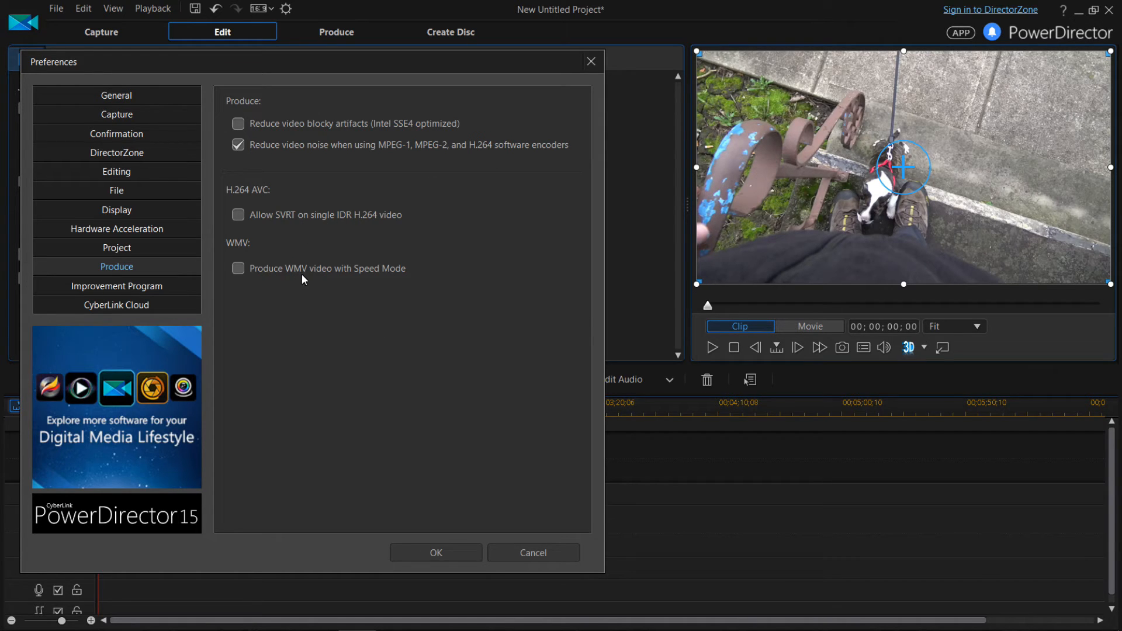
pyautogui.click(119, 285)
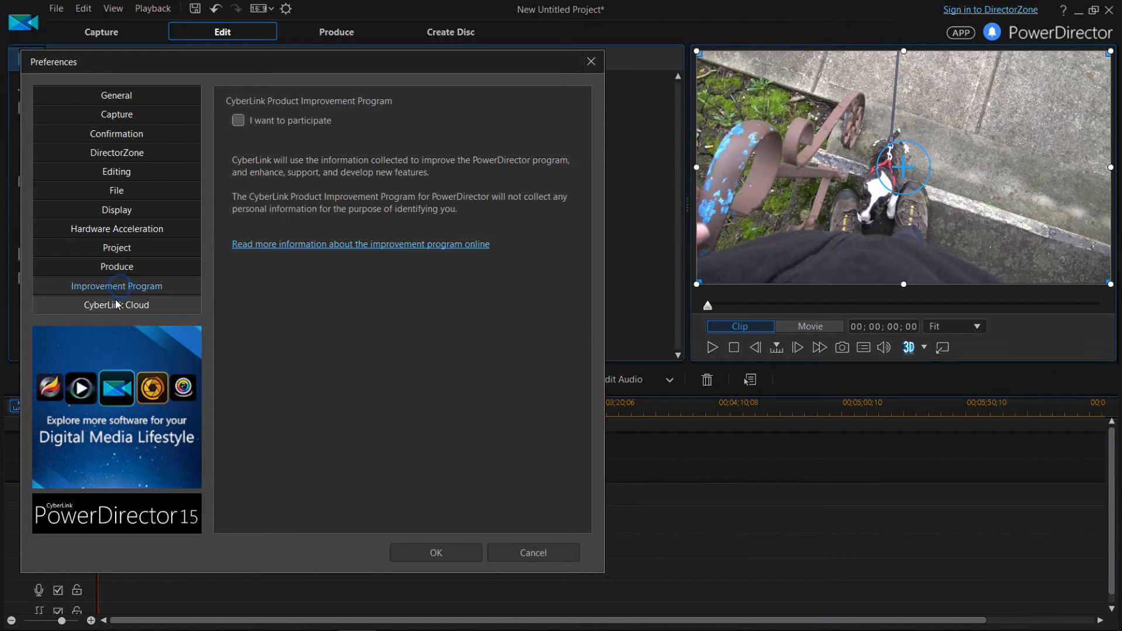
pyautogui.click(112, 307)
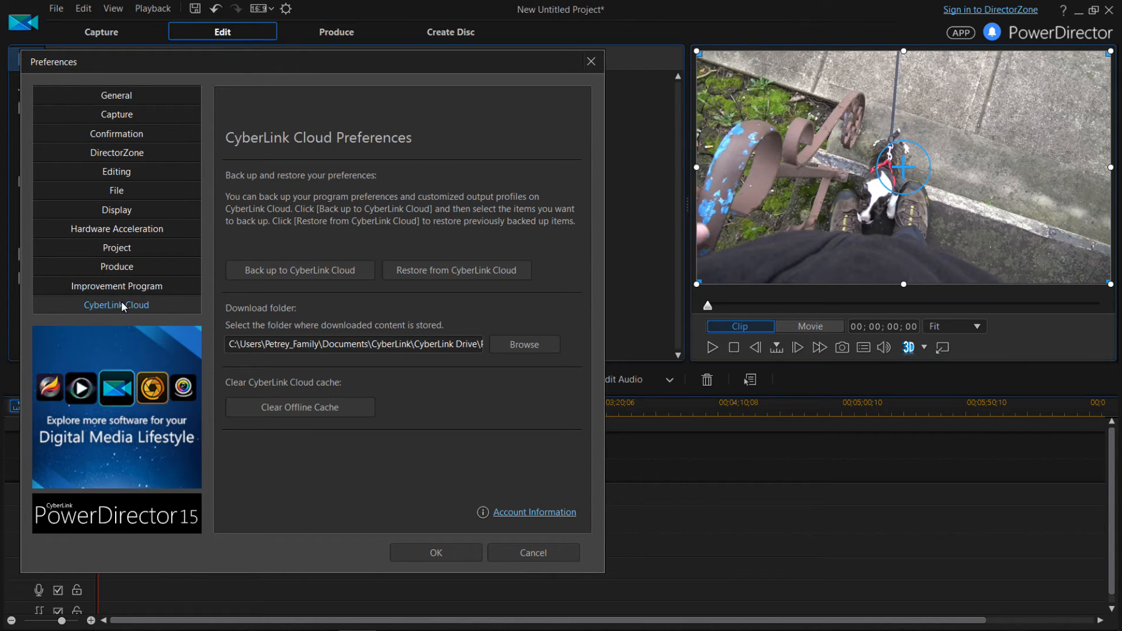
pyautogui.click(436, 552)
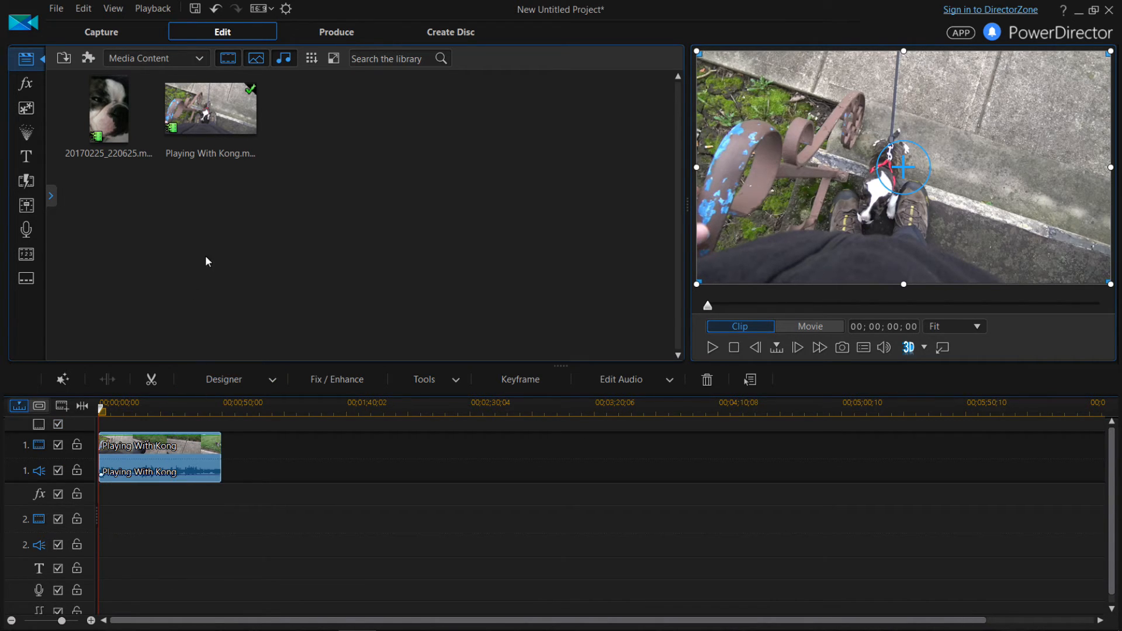
# Add the 20170225_220625 clip at the start of video track 2, accepting the frame rate conflict
pyautogui.click(114, 111)
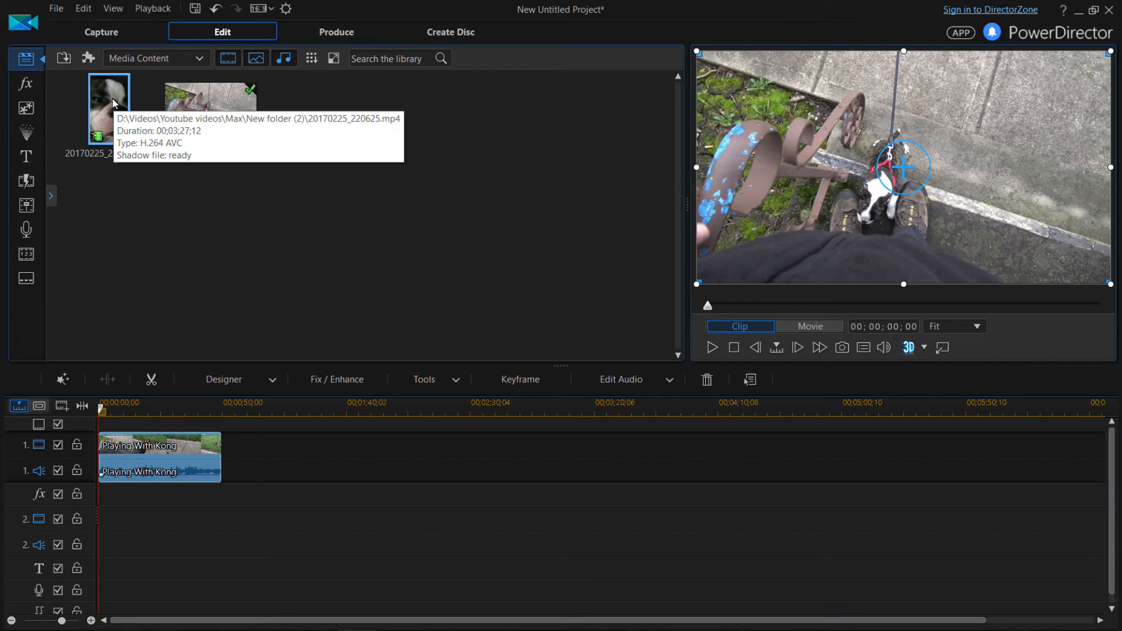
pyautogui.moveTo(112, 98); pyautogui.dragTo(89, 534)
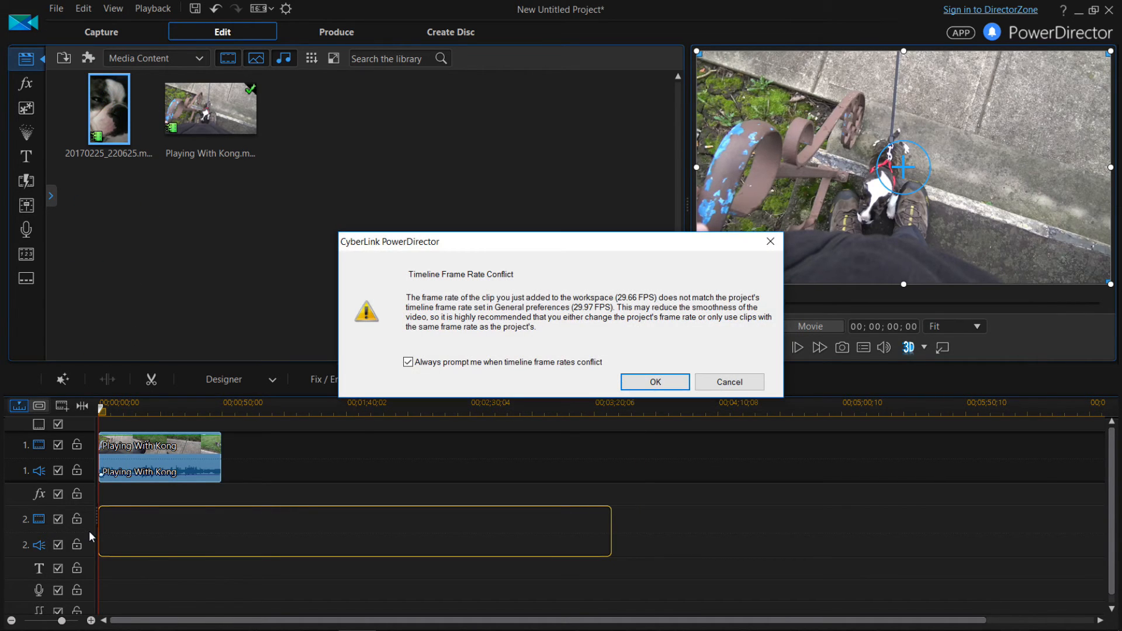
pyautogui.click(667, 383)
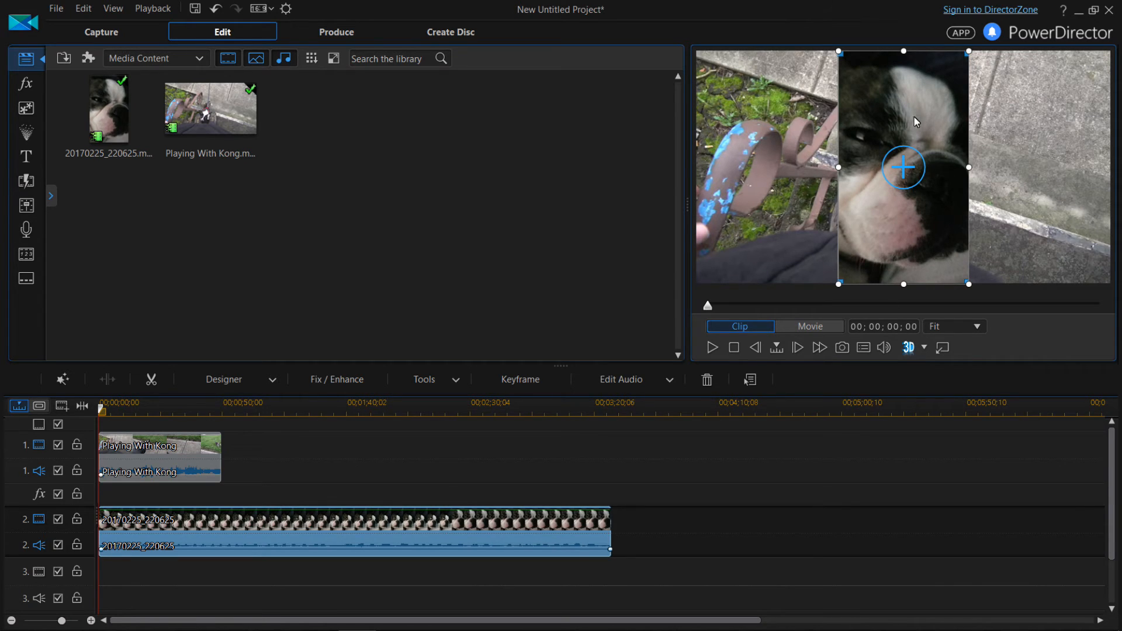
# Shrink the track 2 overlay proportionally and place it in the lower-right corner of the video frame
pyautogui.moveTo(877, 124); pyautogui.dragTo(805, 108)
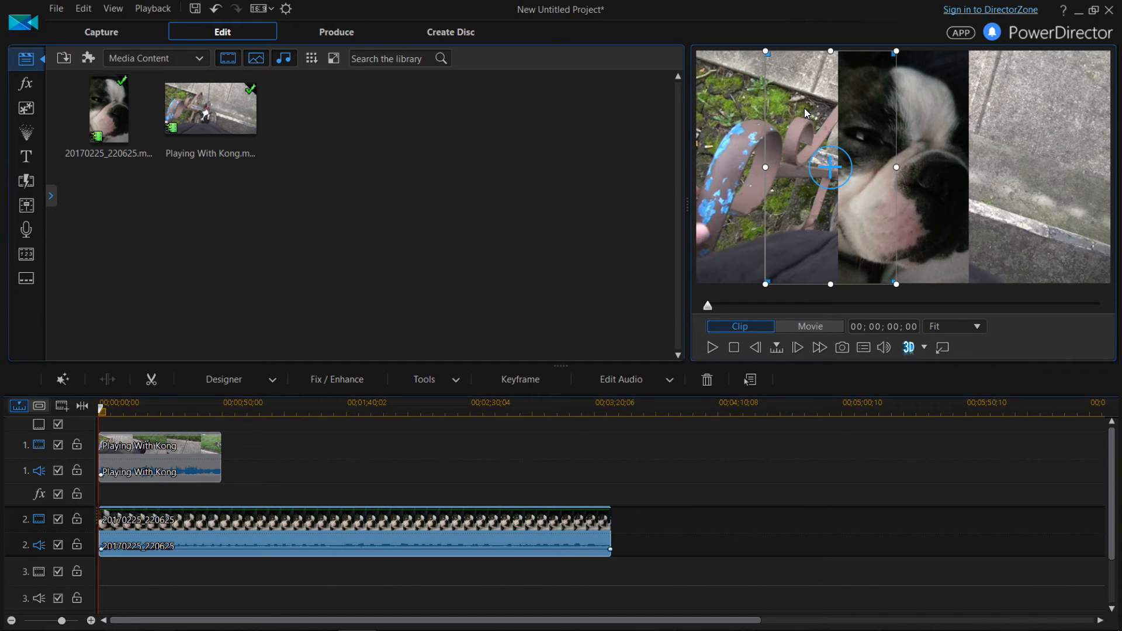
pyautogui.moveTo(805, 110); pyautogui.dragTo(1022, 113)
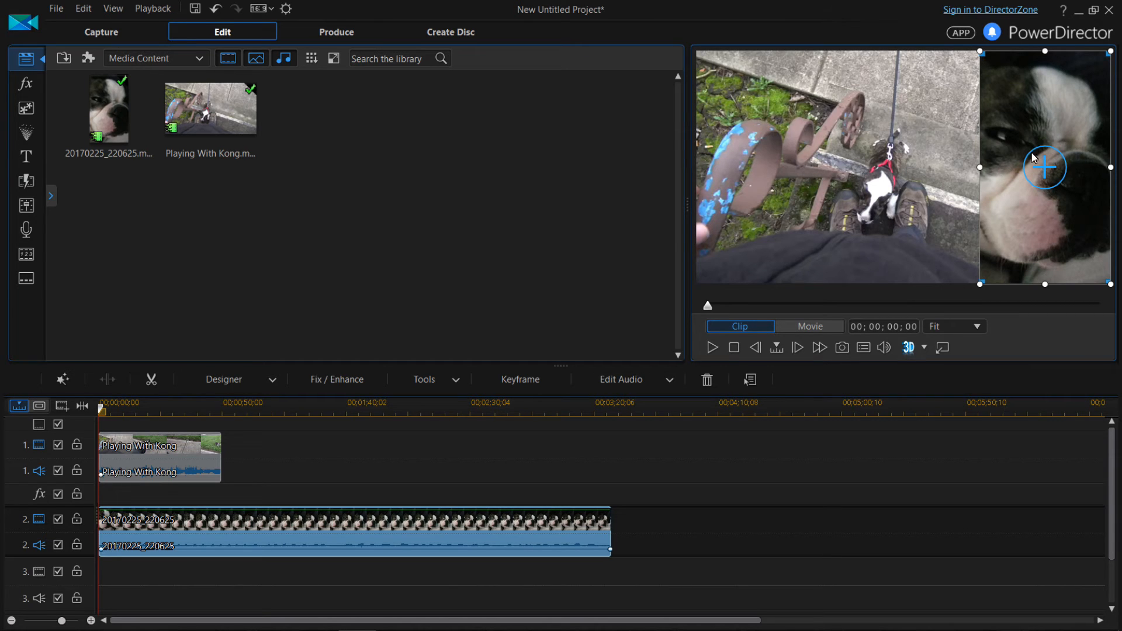
pyautogui.moveTo(978, 58); pyautogui.dragTo(1048, 260)
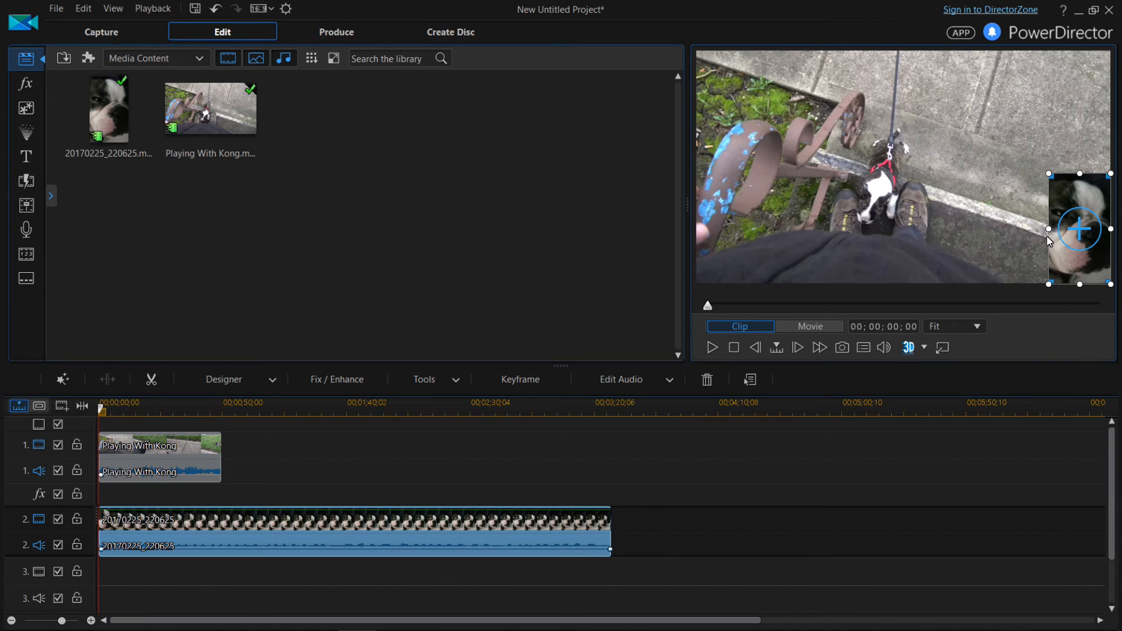
pyautogui.moveTo(1048, 231)
pyautogui.mouseDown()
pyautogui.moveTo(1030, 228)
pyautogui.moveTo(1062, 205)
pyautogui.moveTo(1066, 236)
pyautogui.mouseUp()
pyautogui.click(953, 205)
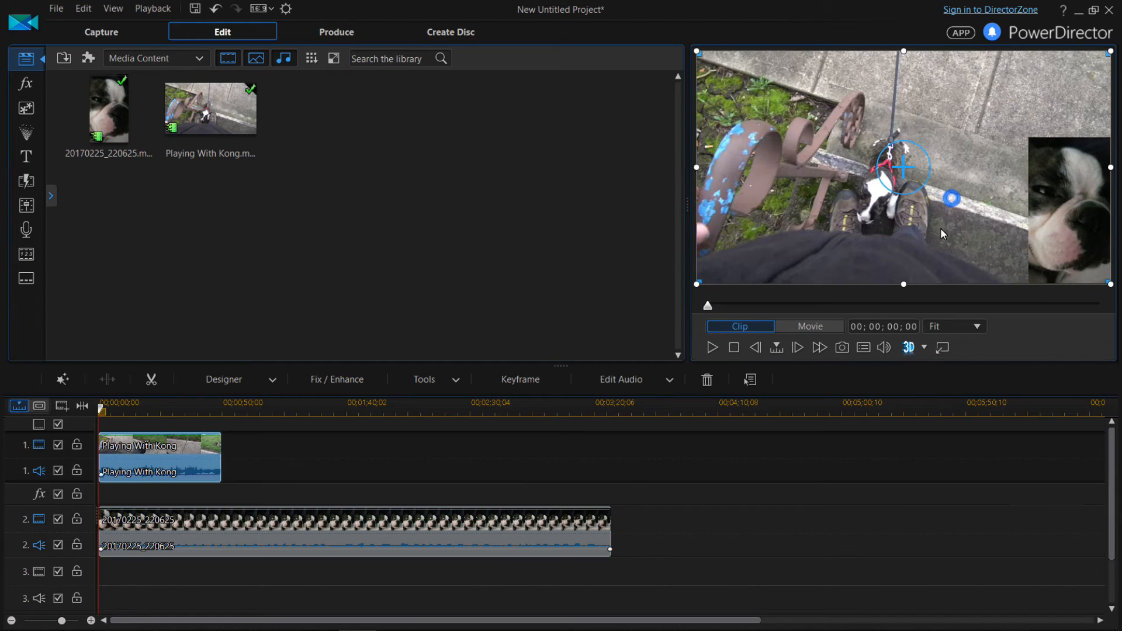
# Play the whole movie and try it with track 1's audio muted, enabling that audio again
pyautogui.click(798, 326)
pyautogui.click(712, 347)
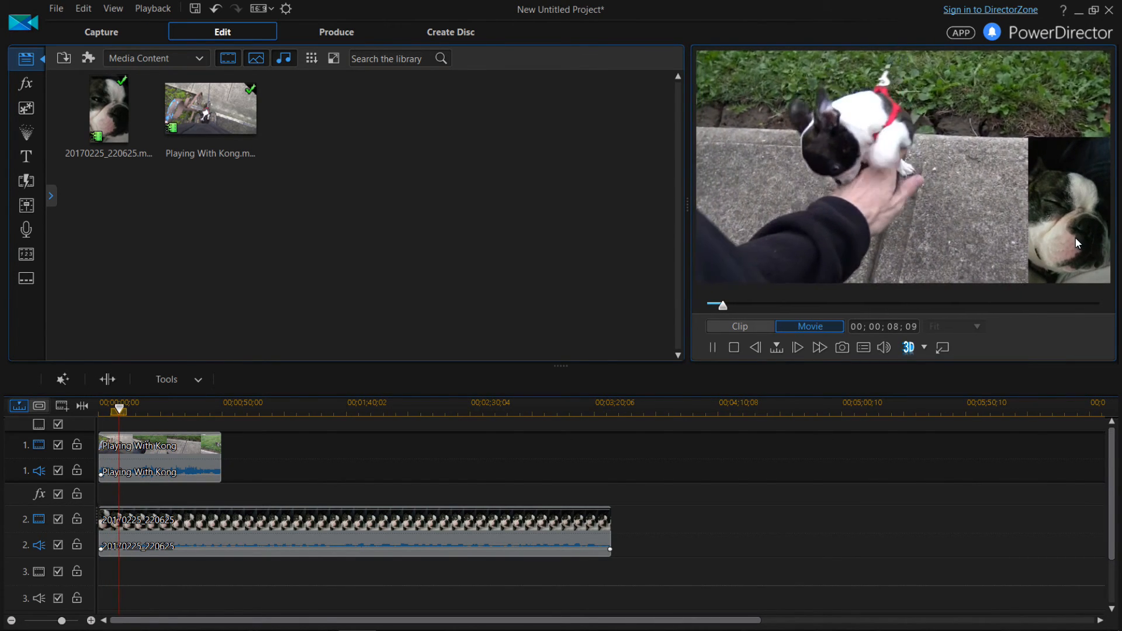
pyautogui.click(58, 473)
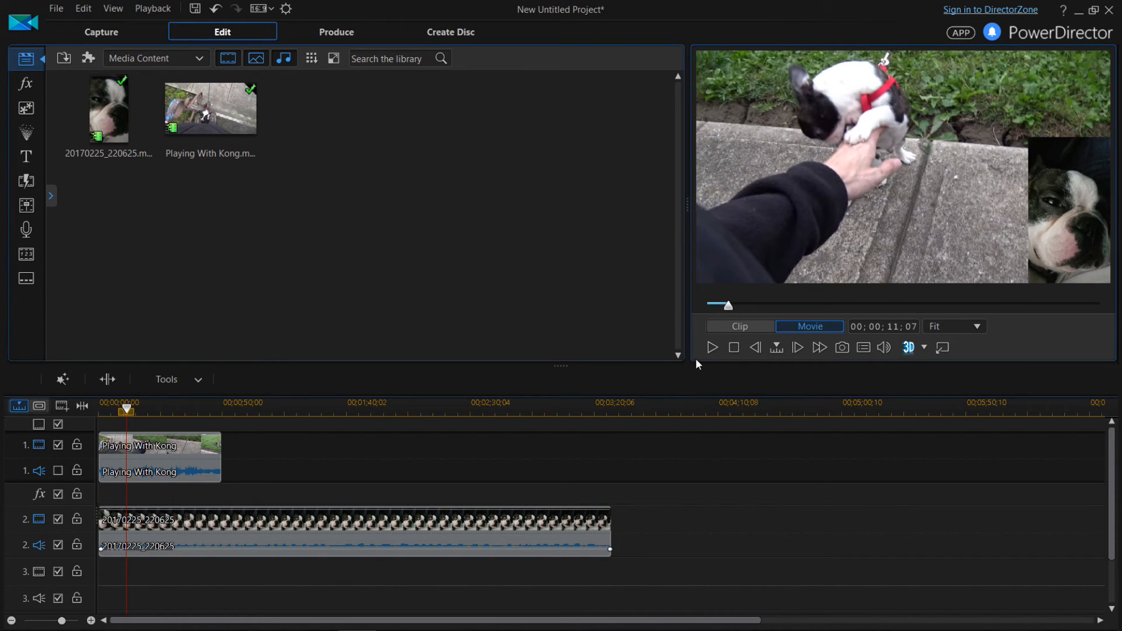
pyautogui.click(712, 349)
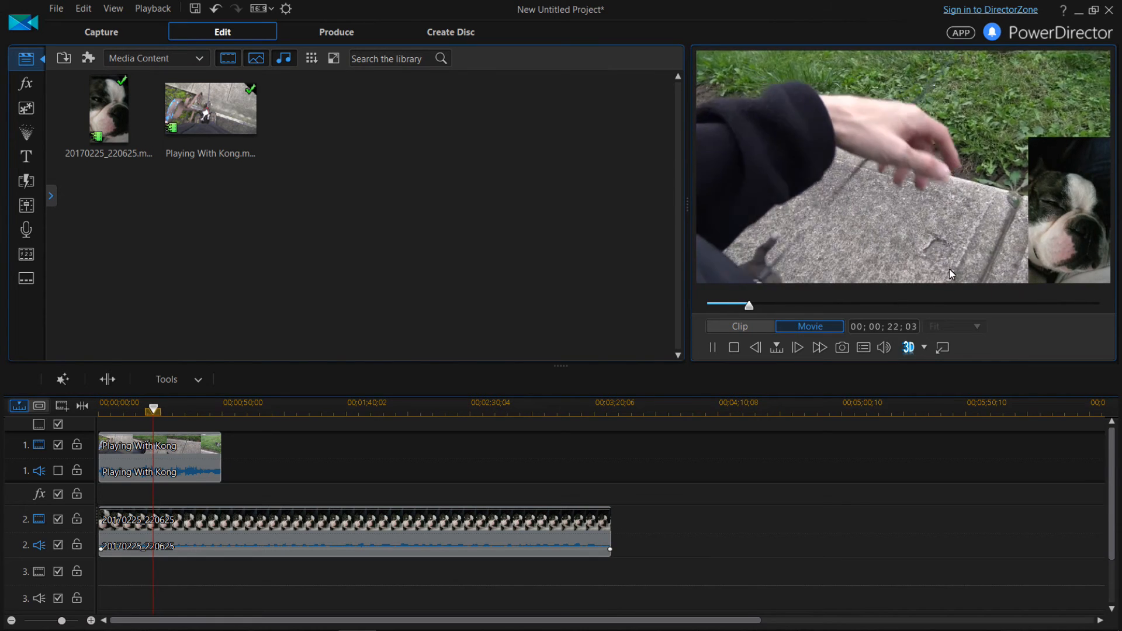
pyautogui.click(58, 471)
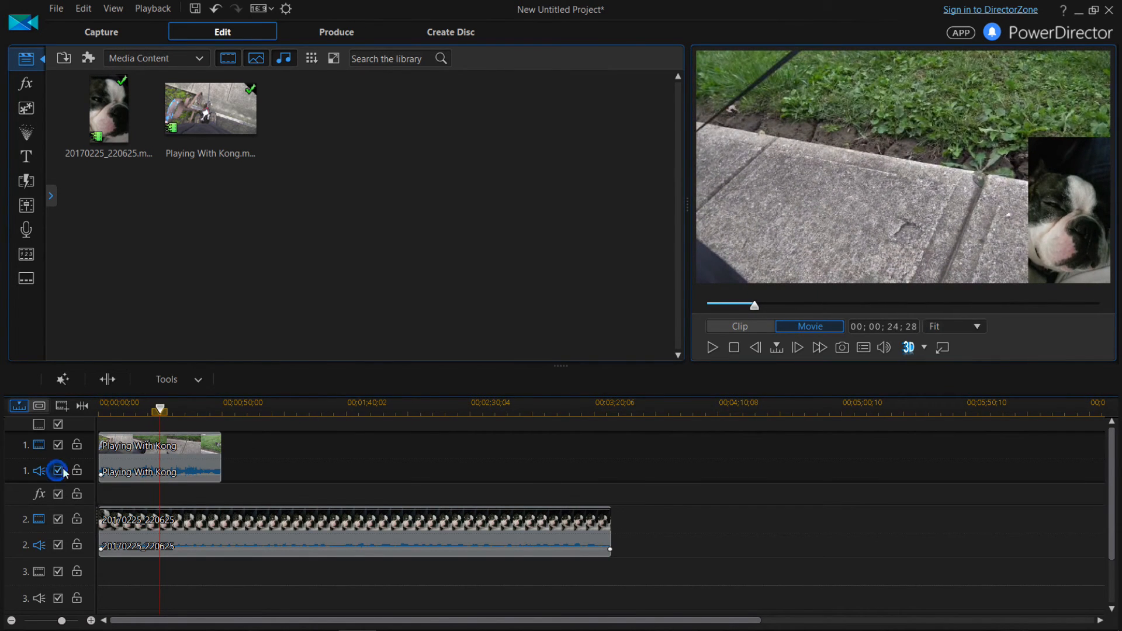
pyautogui.click(712, 346)
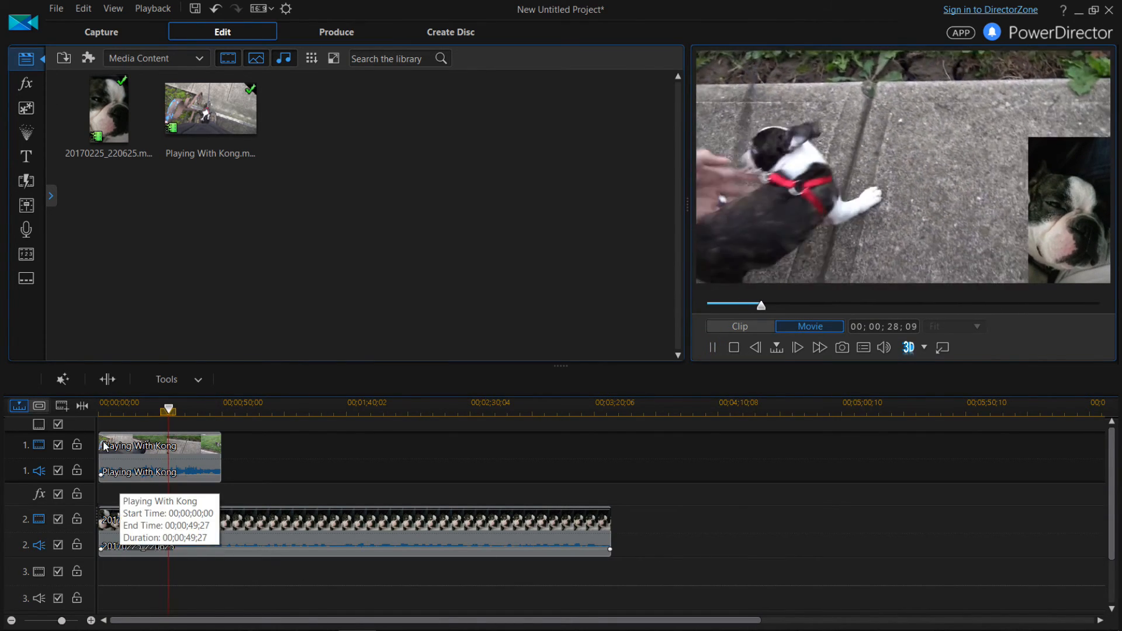
# Mute the audio of track 2 and play the movie to hear only the main clip's sound
pyautogui.click(58, 546)
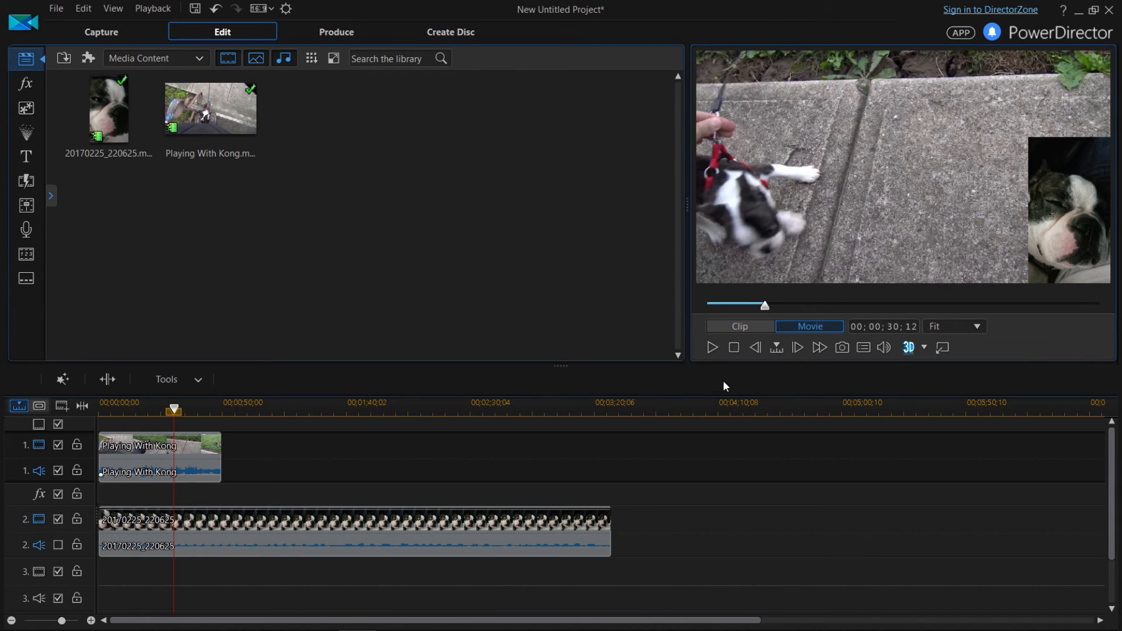
pyautogui.click(714, 348)
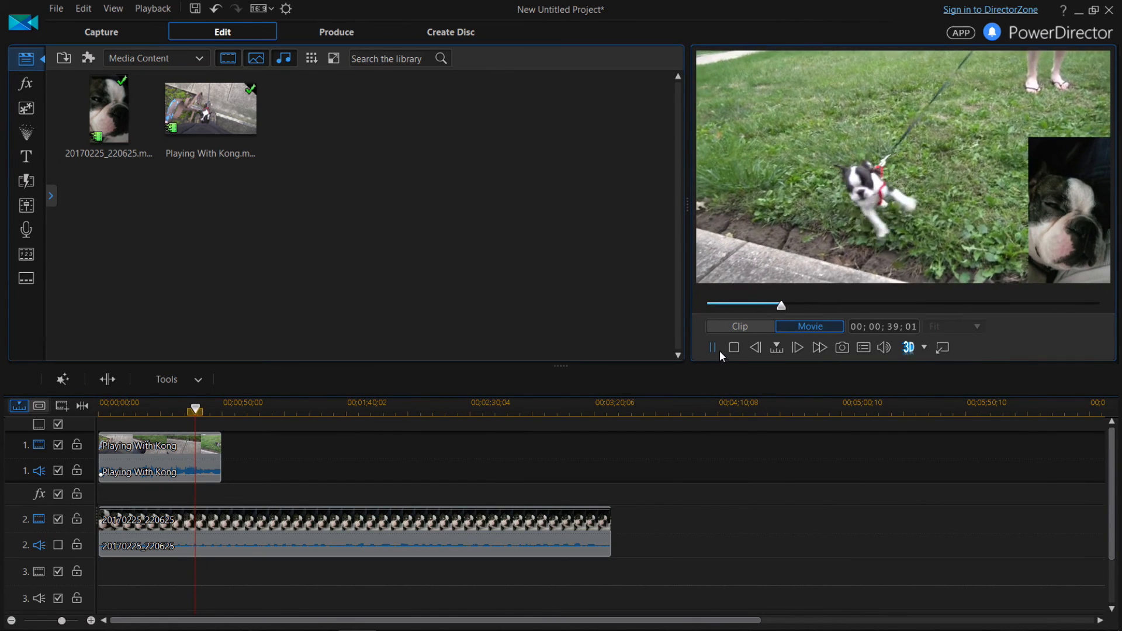
pyautogui.click(714, 347)
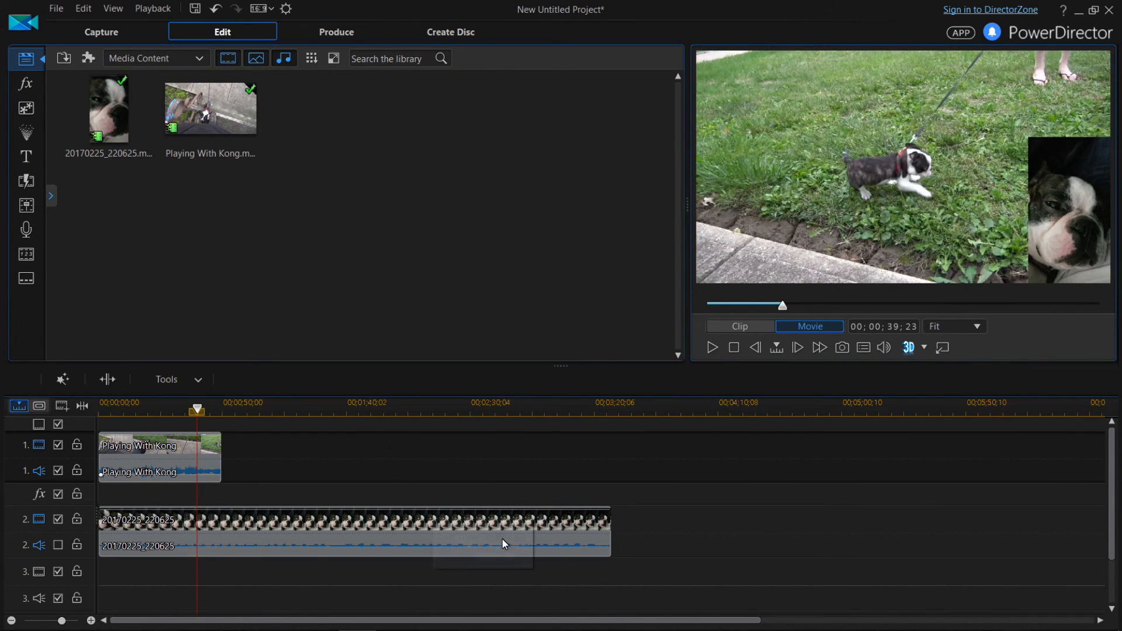
# Trim the end of the track 2 clip to 00;00;49;27, flush with the end of Playing With Kong
pyautogui.click(611, 532)
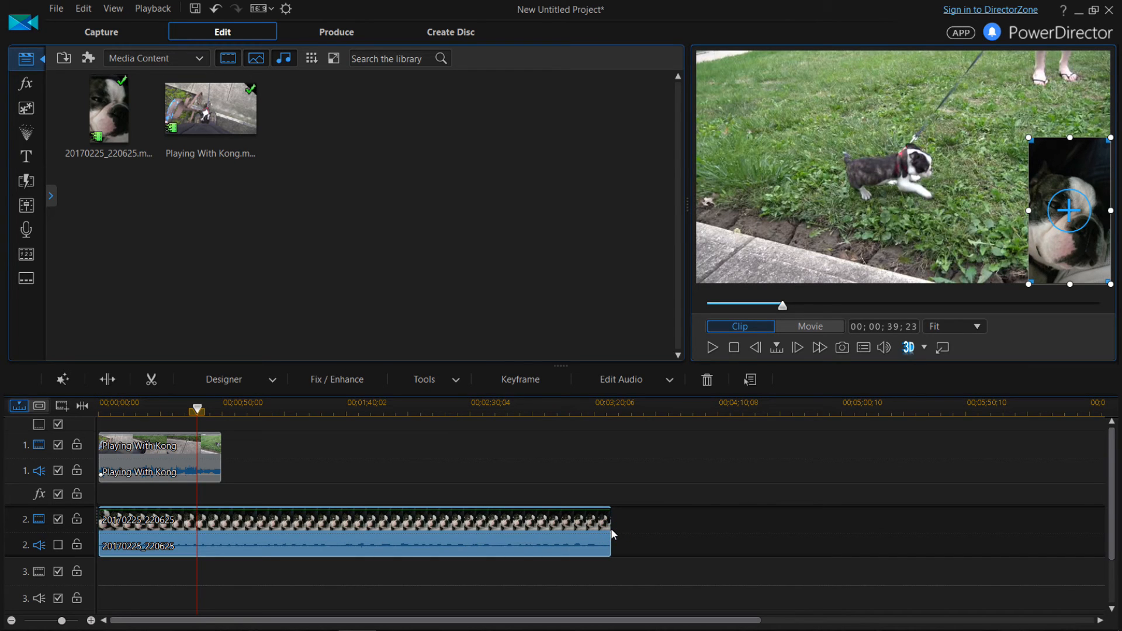
pyautogui.moveTo(612, 534); pyautogui.dragTo(225, 535)
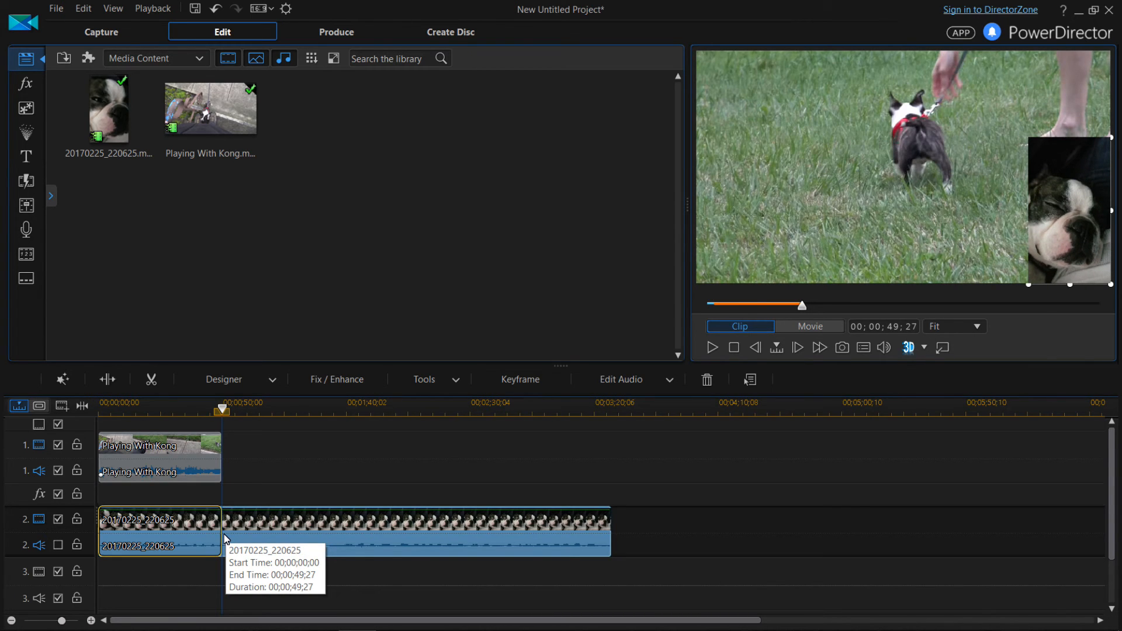
pyautogui.moveTo(224, 536); pyautogui.dragTo(224, 536)
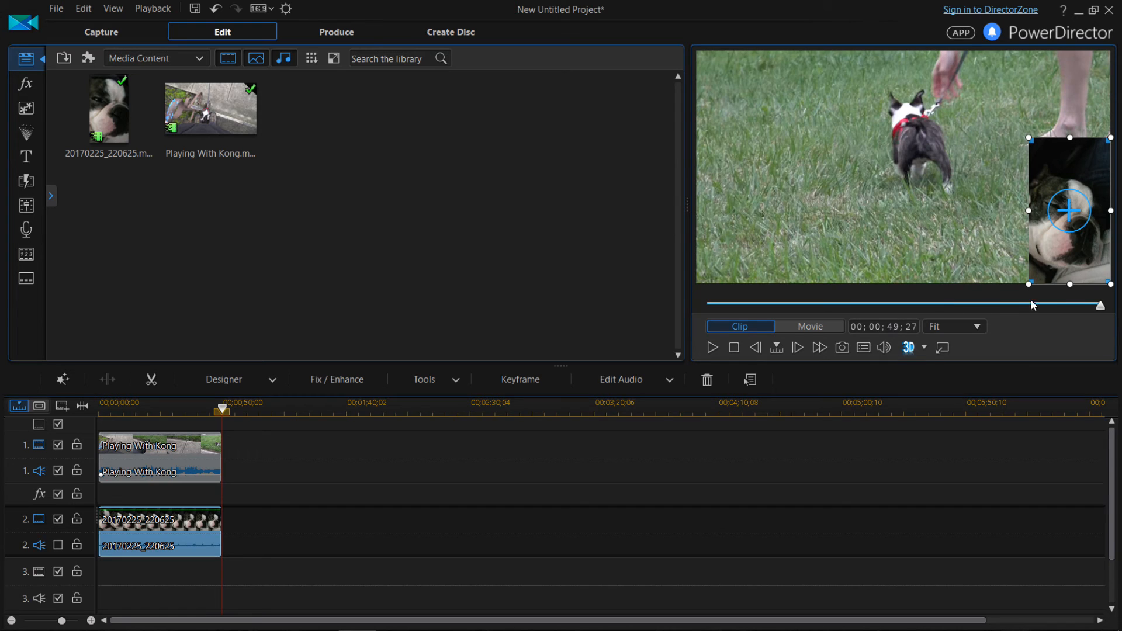
# Play the last seconds of the trimmed overlay, and play the movie from the beginning
pyautogui.moveTo(1103, 312); pyautogui.dragTo(1085, 309)
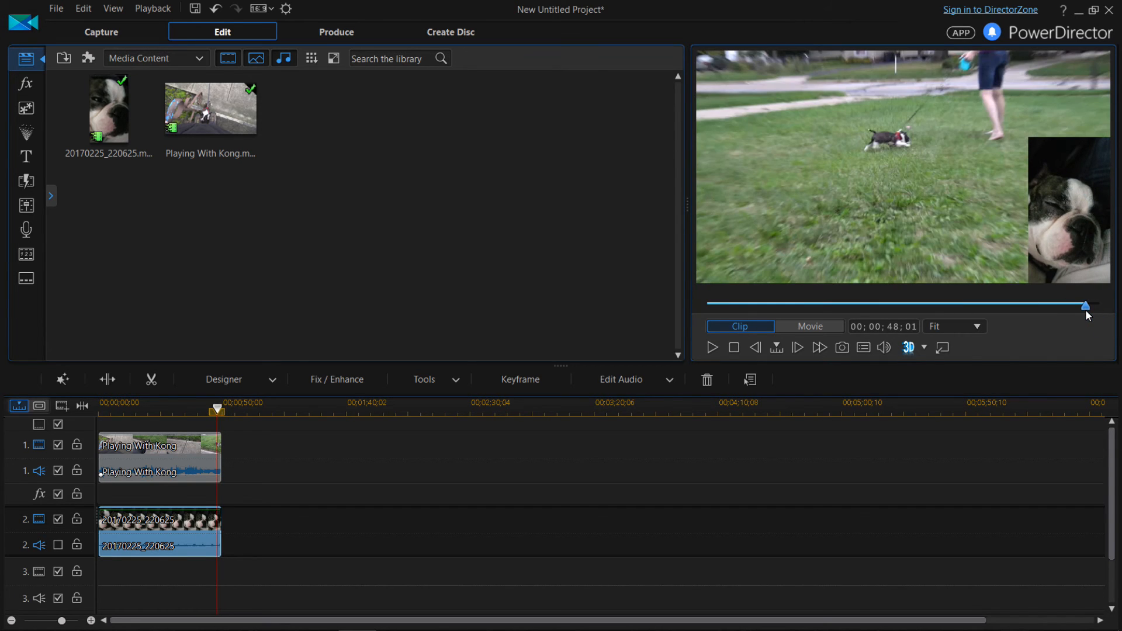
pyautogui.click(711, 348)
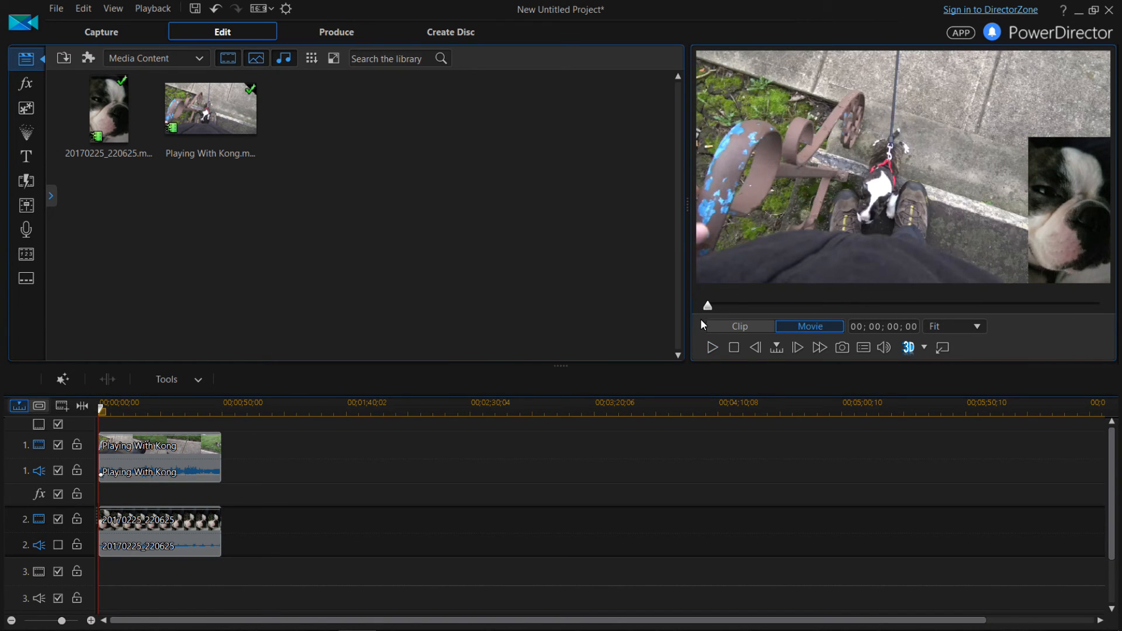
pyautogui.click(711, 350)
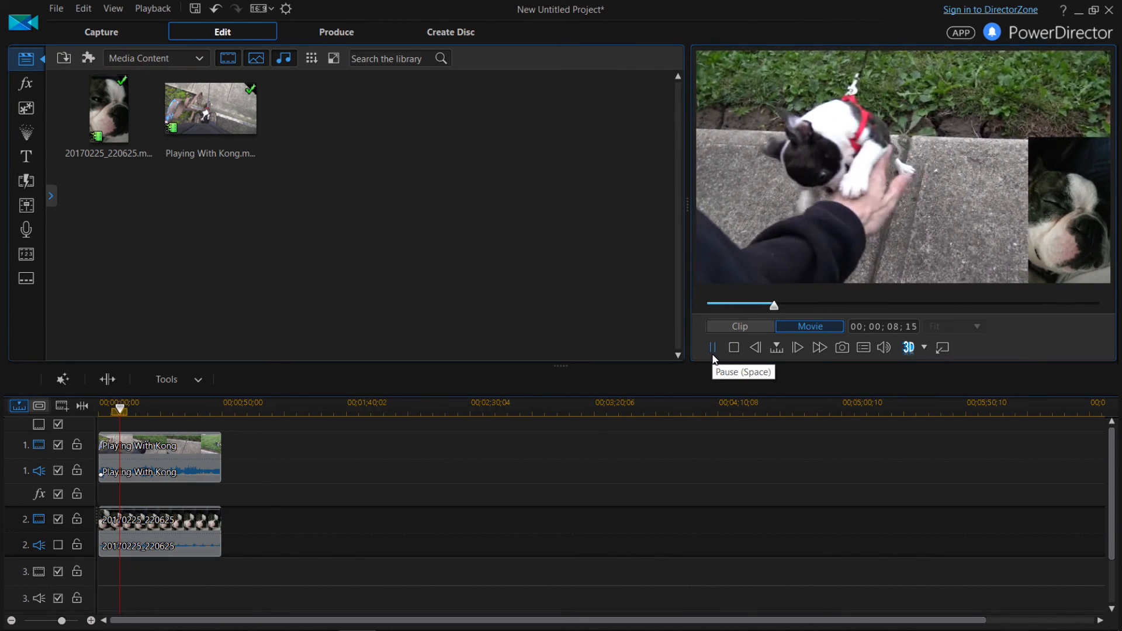
pyautogui.click(710, 349)
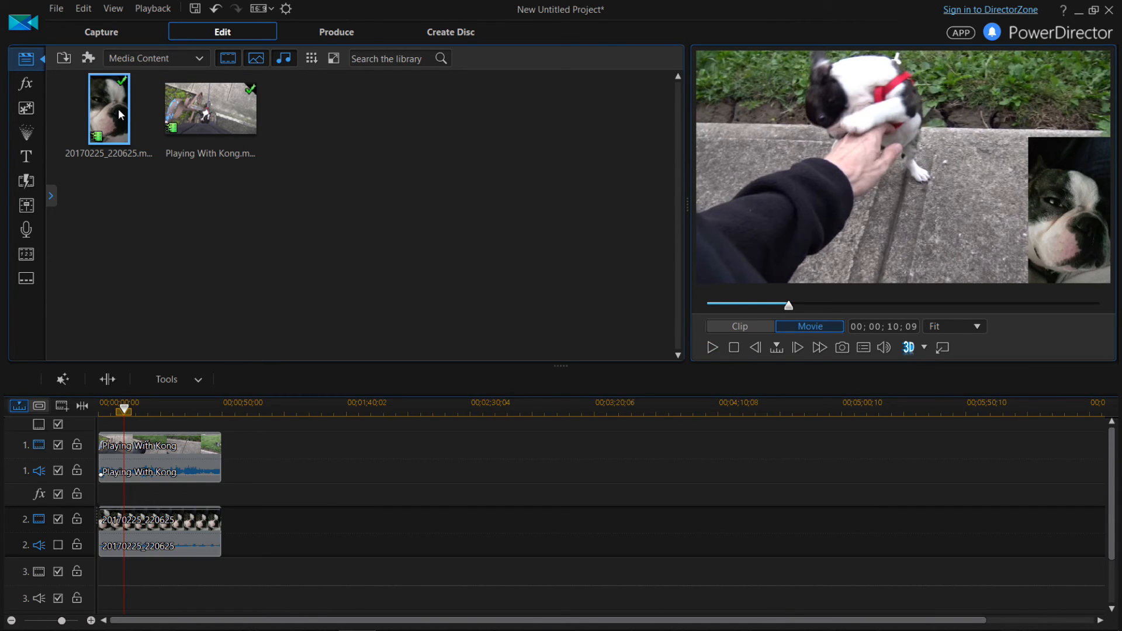
# Add the 20170225_220625 clip at the start of video track 3, and fit it smaller into the upper-left corner of the frame
pyautogui.moveTo(117, 107); pyautogui.dragTo(92, 542)
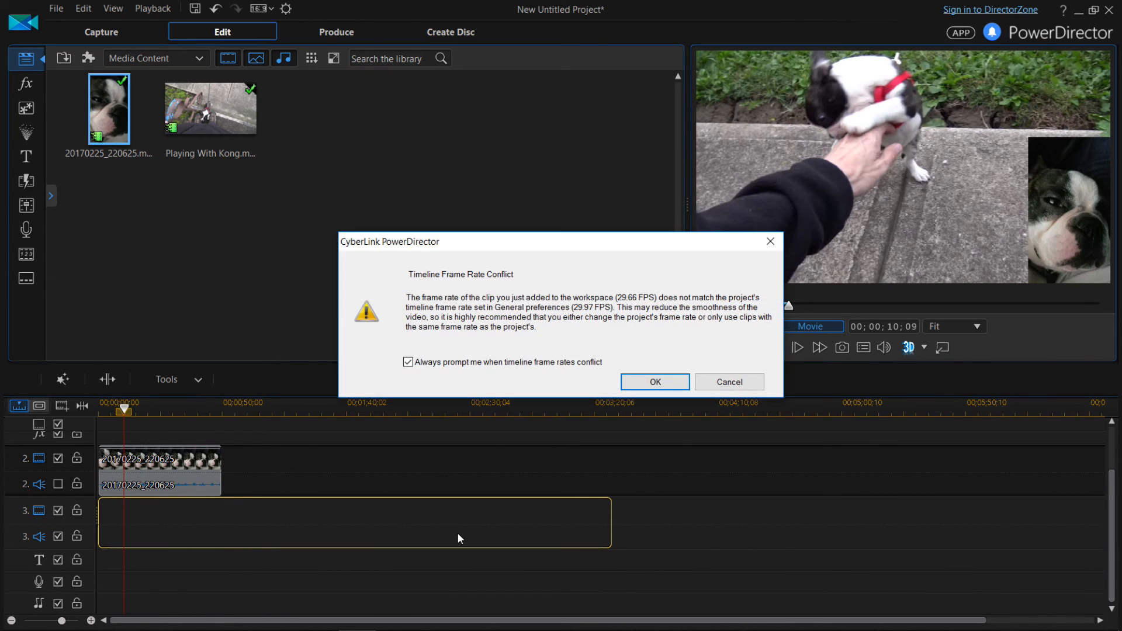
pyautogui.click(649, 384)
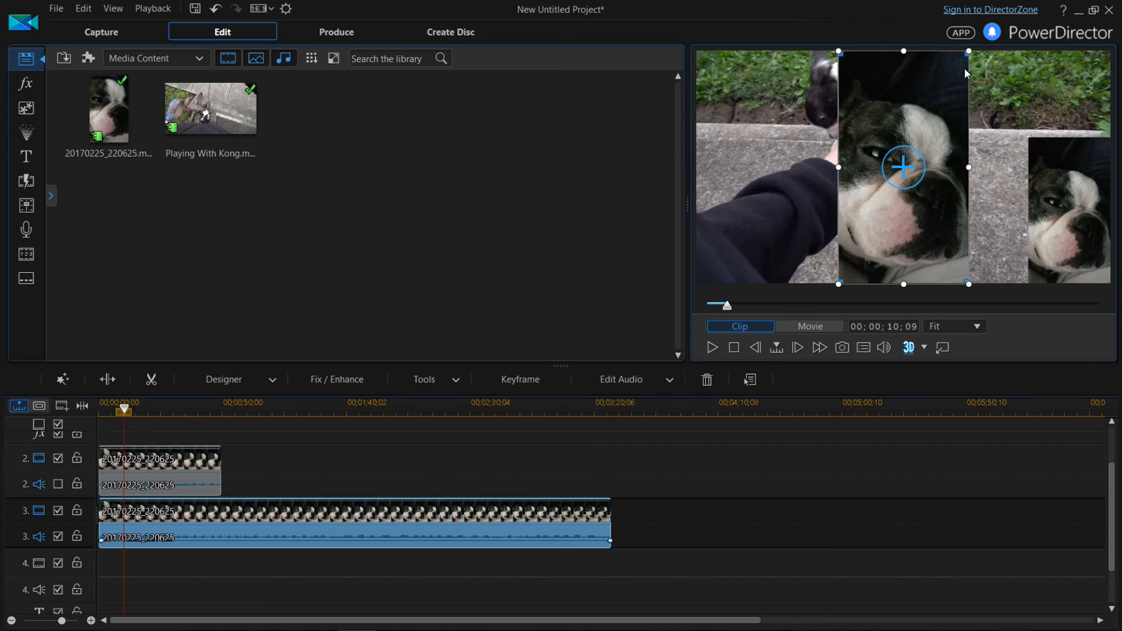
pyautogui.moveTo(970, 54); pyautogui.dragTo(741, 82)
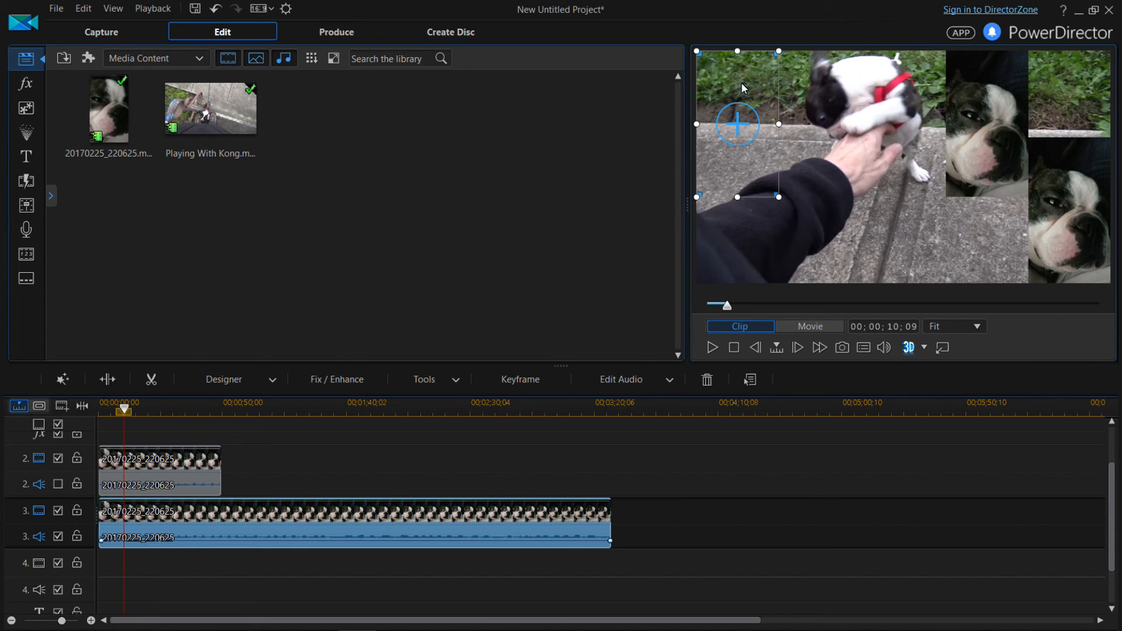
pyautogui.click(931, 177)
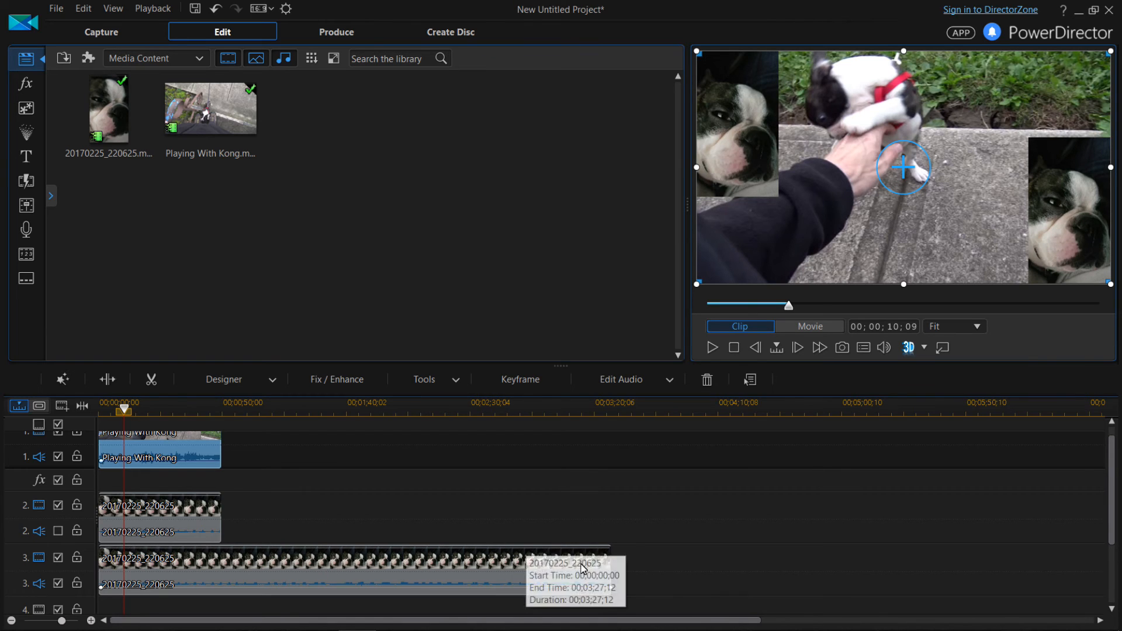
# Trim the end of the track 3 clip to 00;00;49;27, in line with the clips on tracks 1 and 2
pyautogui.click(612, 566)
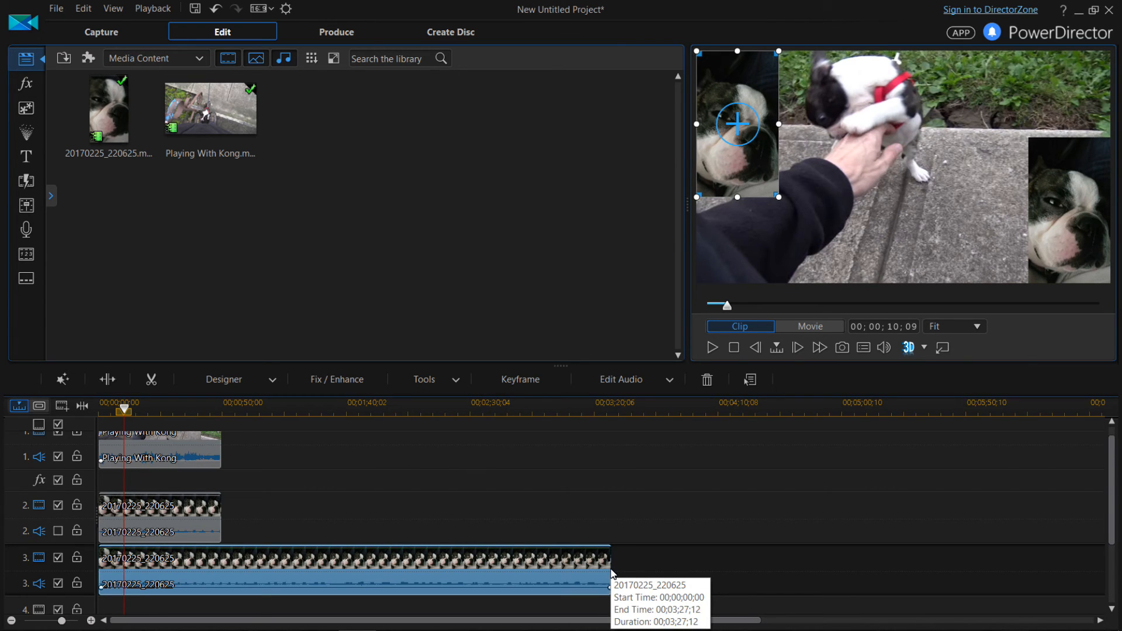
pyautogui.moveTo(612, 571); pyautogui.dragTo(228, 572)
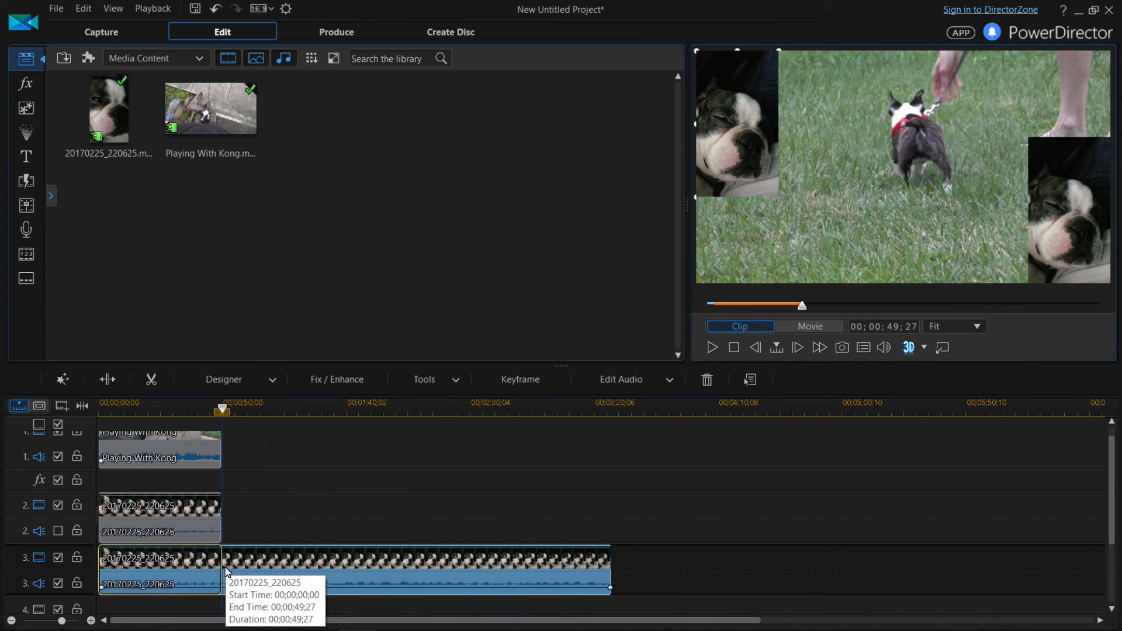
pyautogui.moveTo(228, 572); pyautogui.dragTo(228, 572)
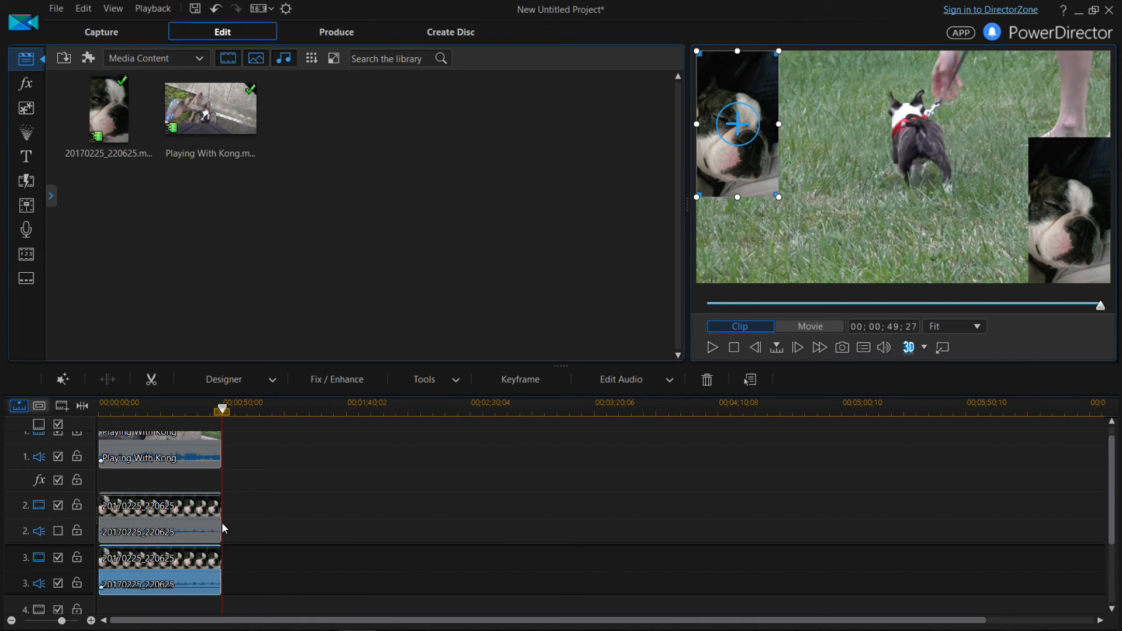
# Play the whole movie with both overlays and stop the playback
pyautogui.click(788, 332)
pyautogui.click(710, 349)
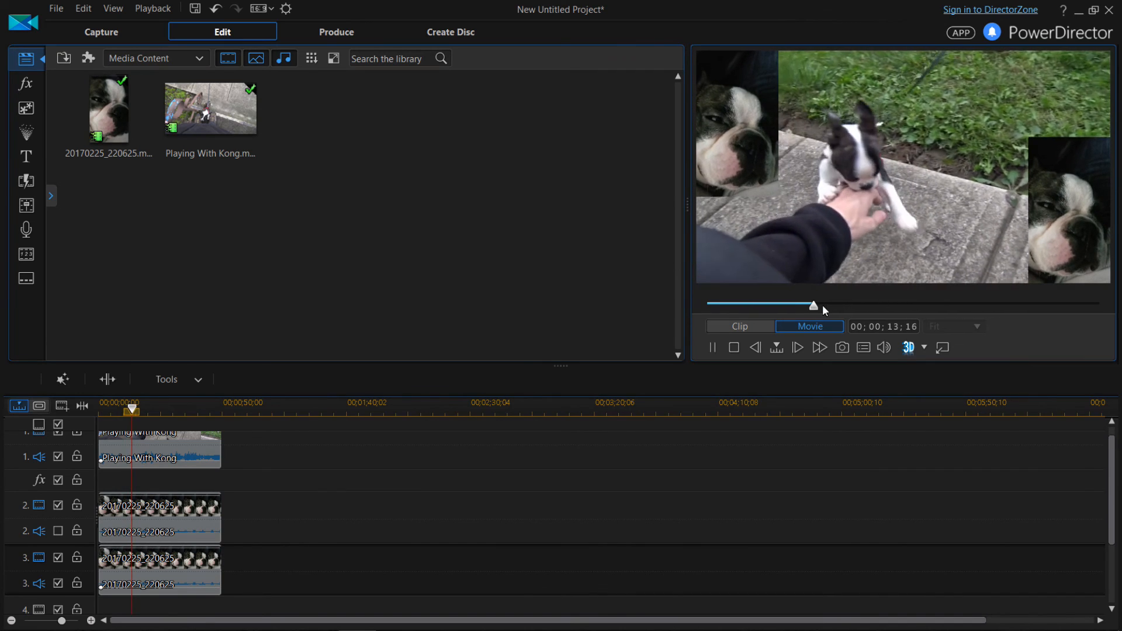
pyautogui.click(735, 349)
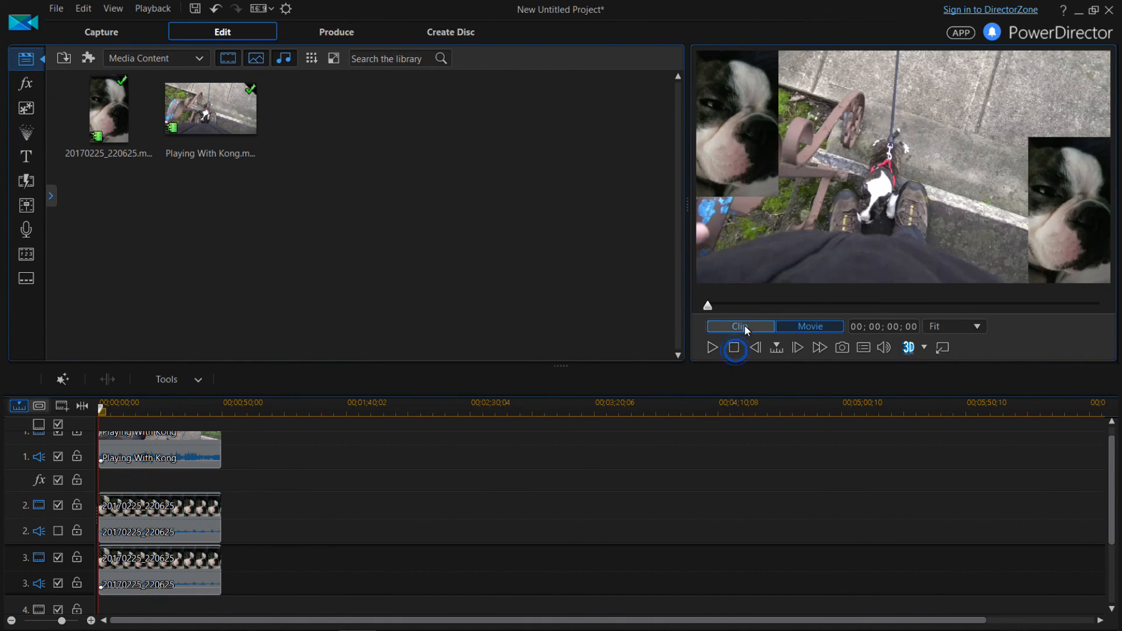
# Select the main clip and each overlay in turn to check which timeline track each picture belongs to
pyautogui.click(745, 322)
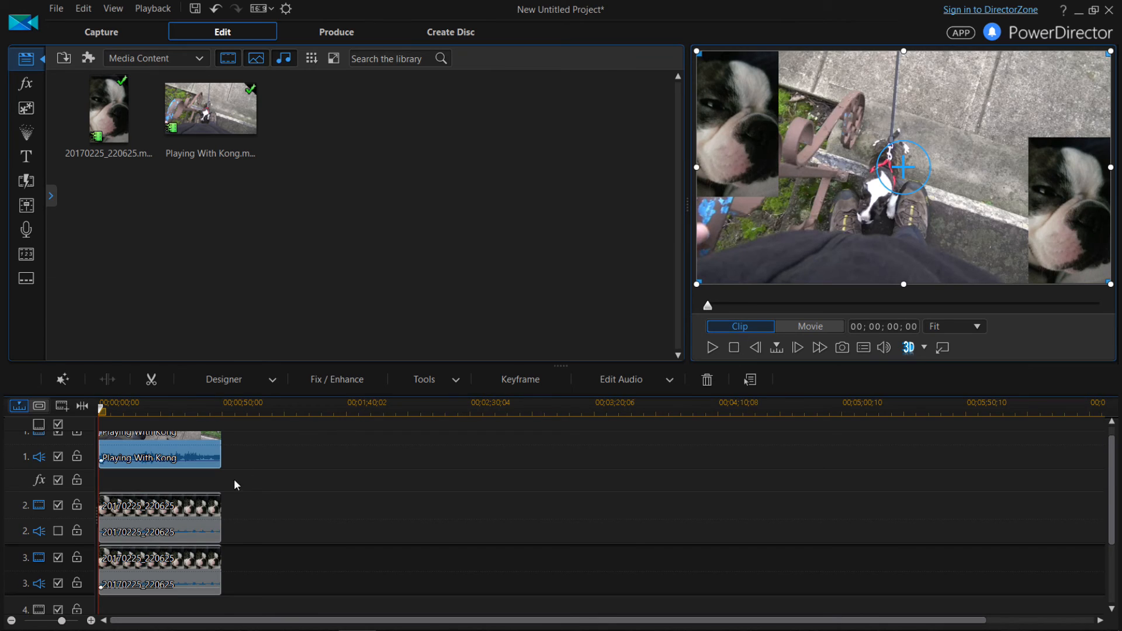
pyautogui.click(196, 504)
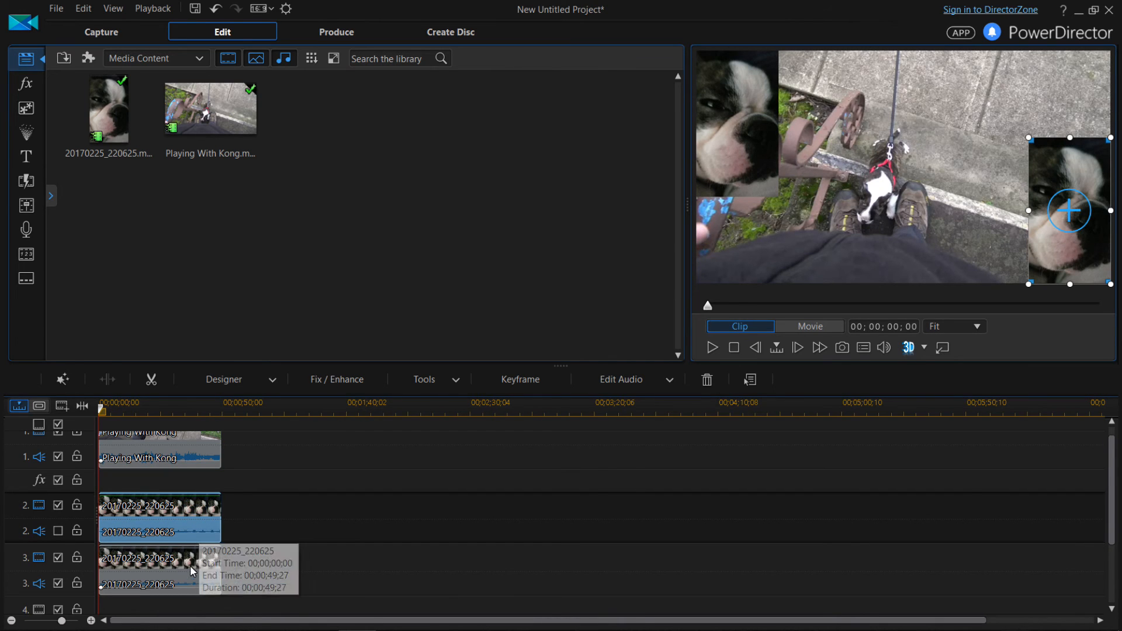
pyautogui.click(760, 132)
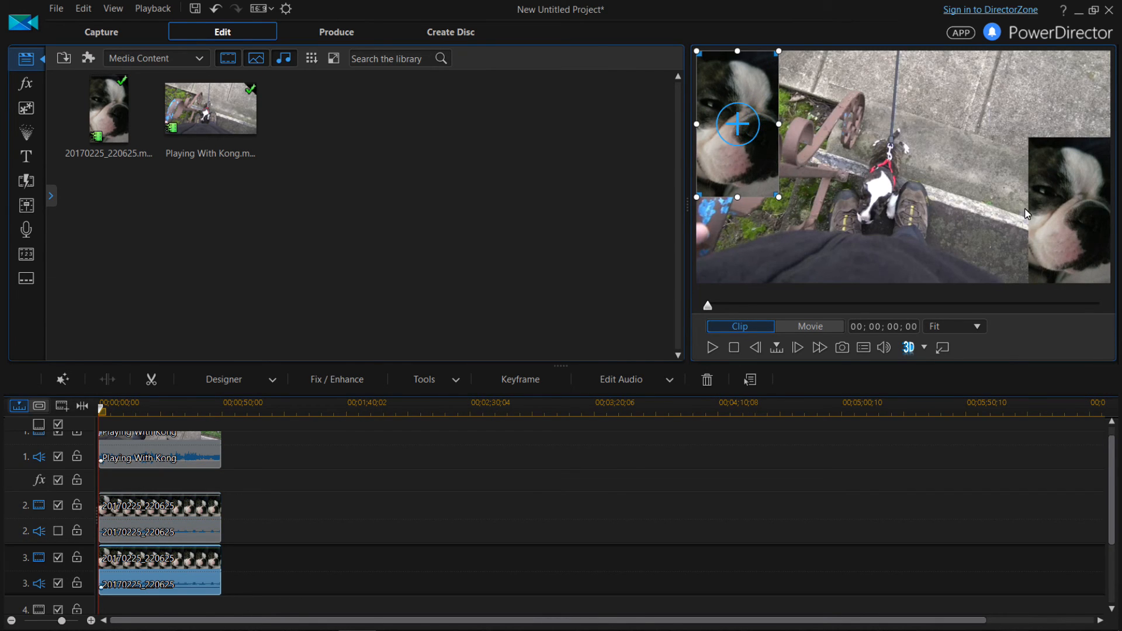
pyautogui.click(1053, 192)
pyautogui.click(738, 111)
pyautogui.click(840, 122)
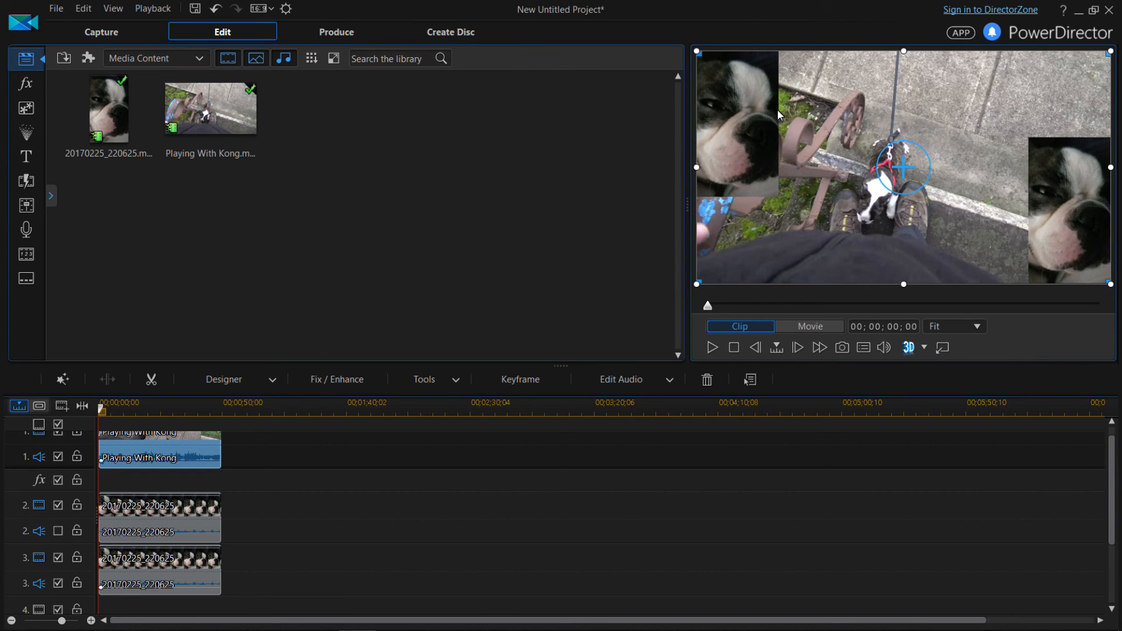
# Check the layout in full-screen preview, and select the overlays on tracks 2 and 3 to compare them with their pictures
pyautogui.doubleClick(728, 103)
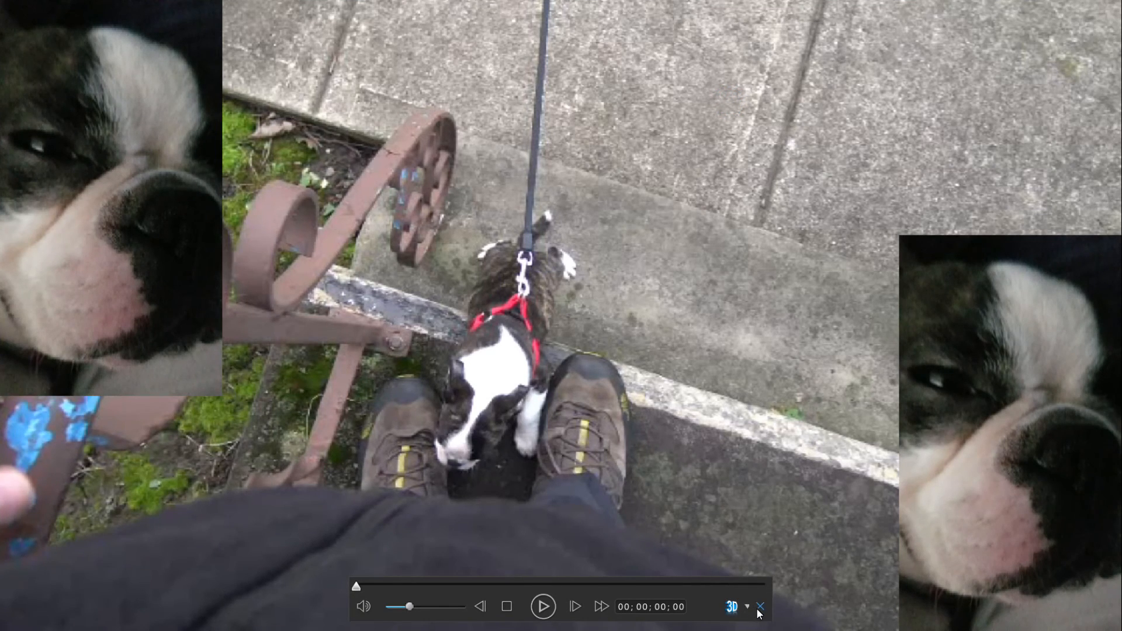
pyautogui.click(760, 608)
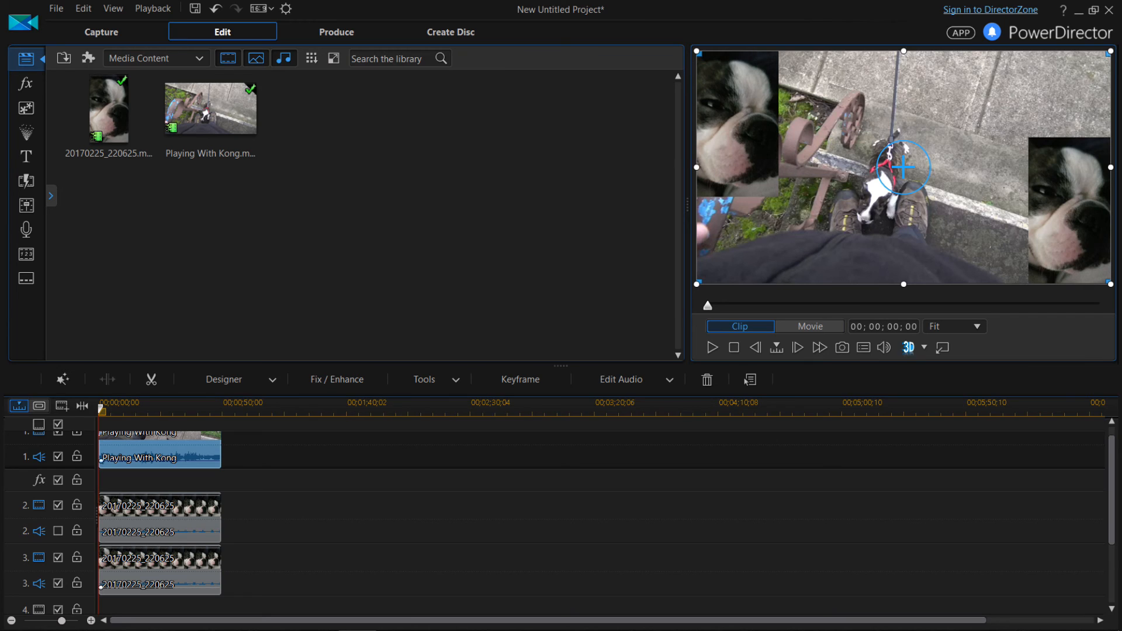
pyautogui.click(154, 534)
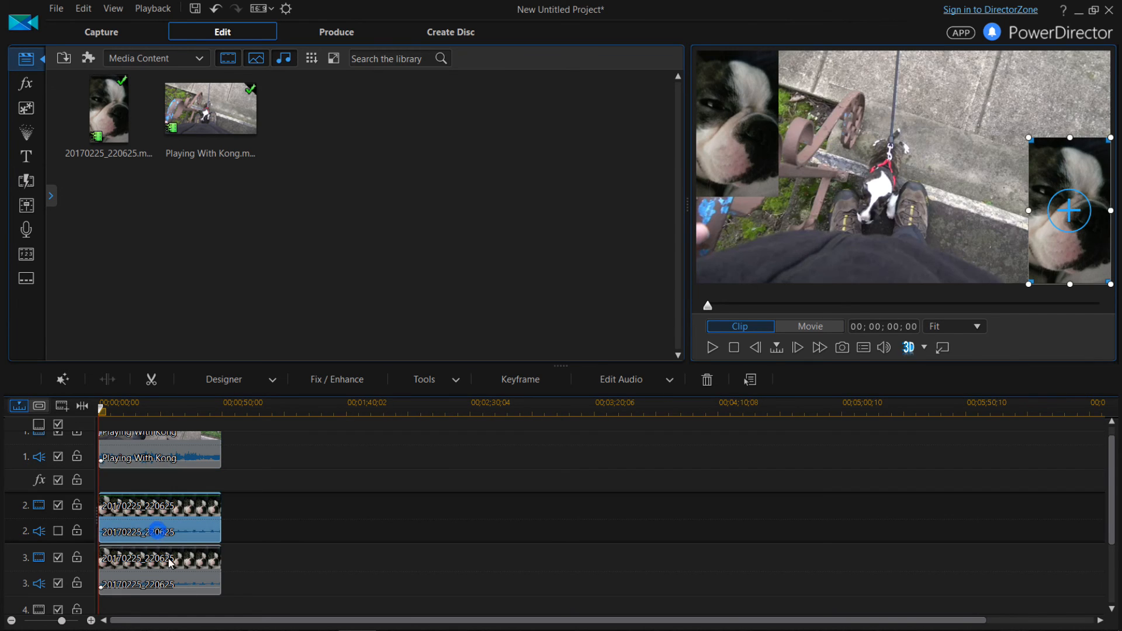
pyautogui.click(178, 580)
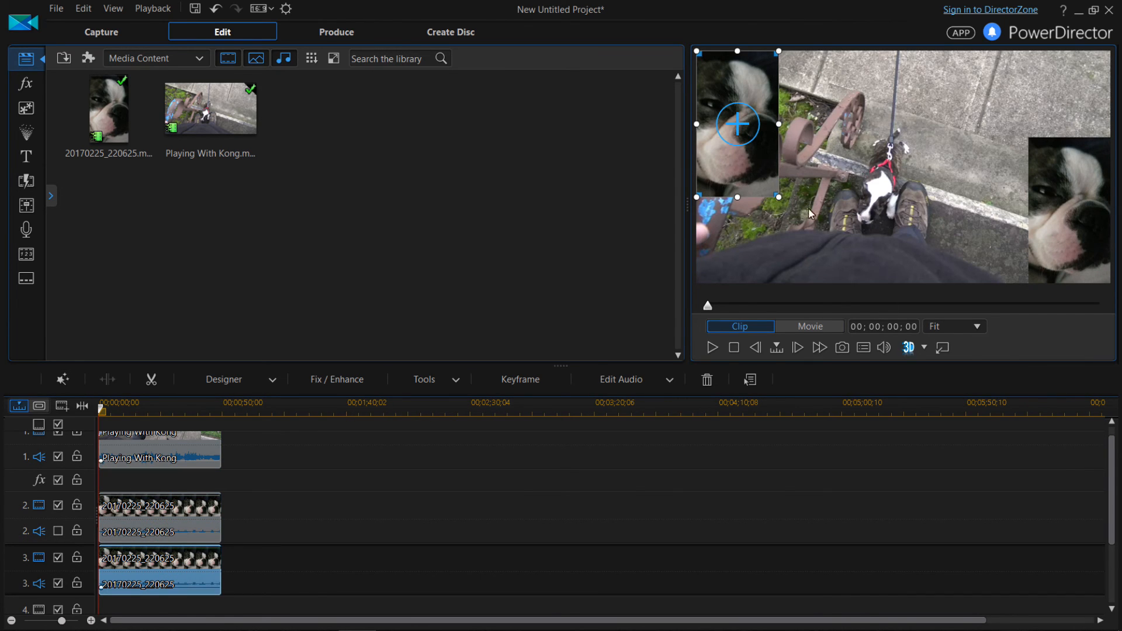
pyautogui.click(214, 524)
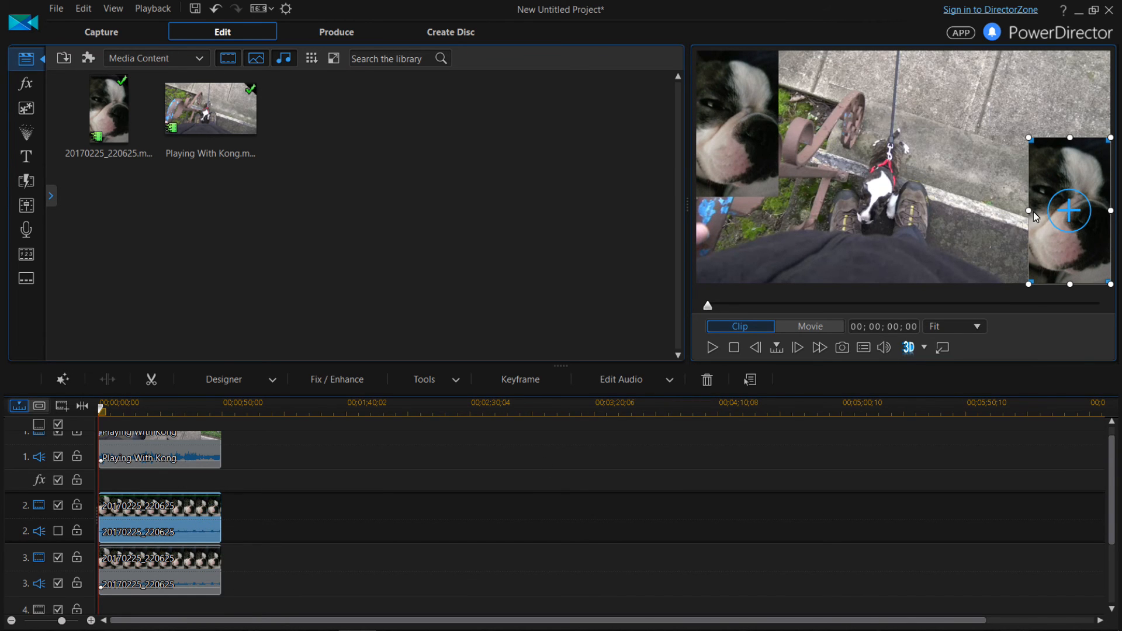
# Shrink the Playing With Kong clip to fit between the two overlays, and place it against the upper edge of the frame
pyautogui.click(183, 448)
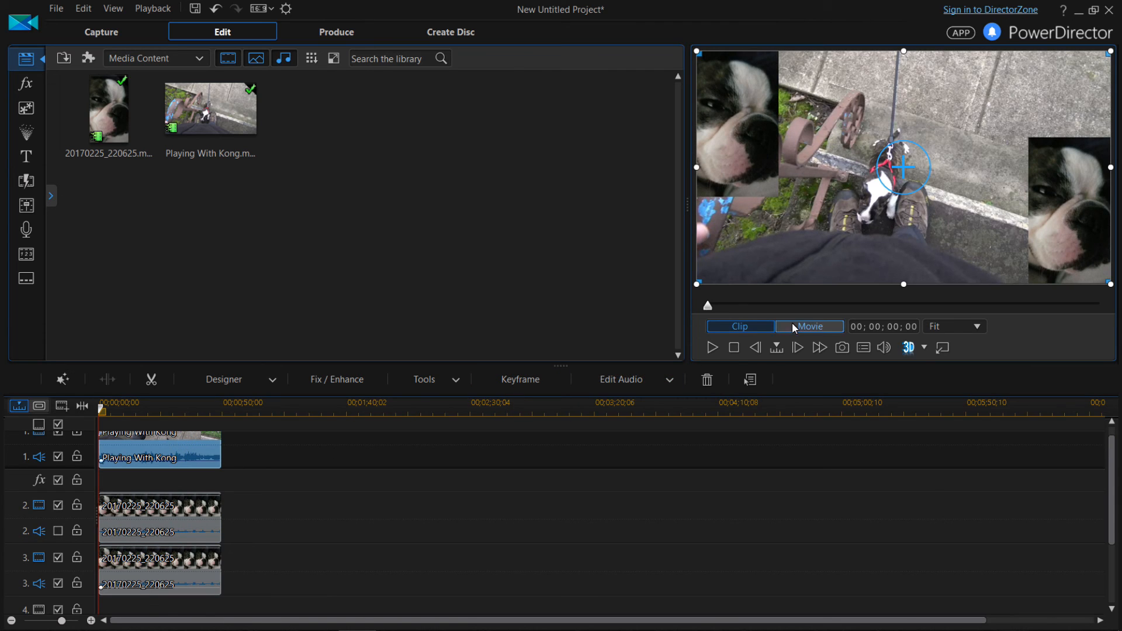
pyautogui.moveTo(697, 283); pyautogui.dragTo(784, 225)
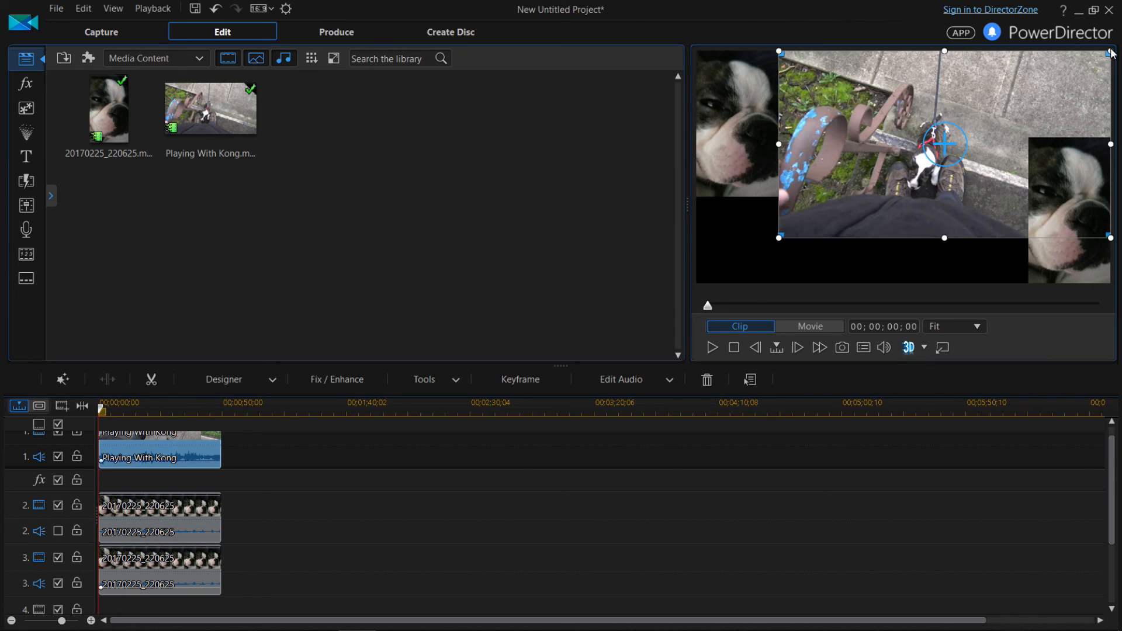
pyautogui.moveTo(1112, 56); pyautogui.dragTo(984, 101)
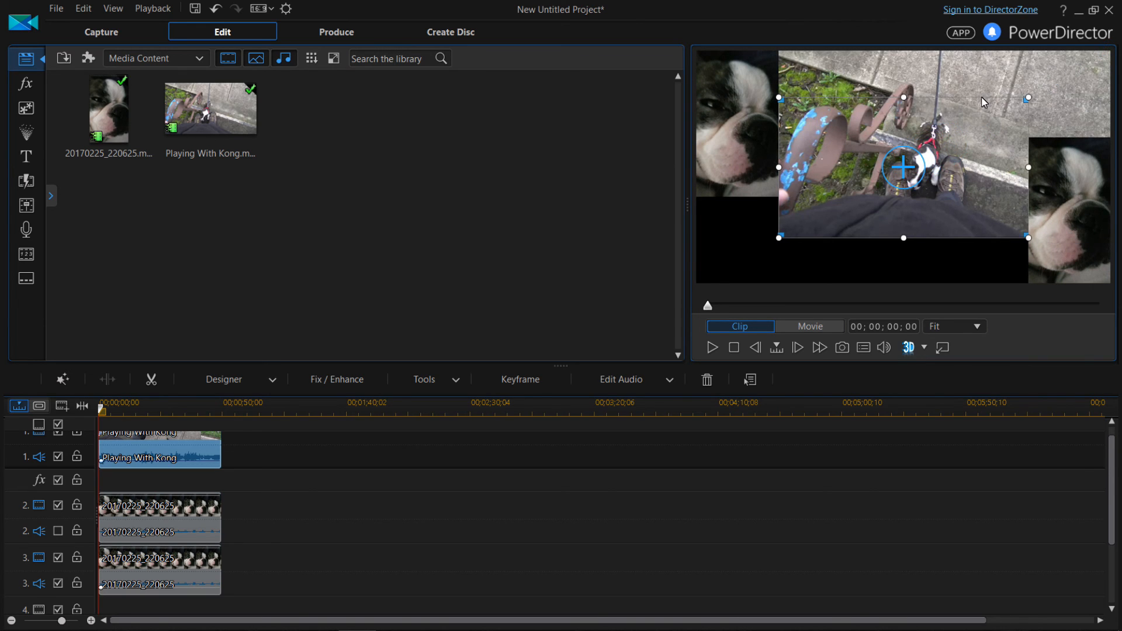
pyautogui.click(1066, 202)
pyautogui.click(904, 165)
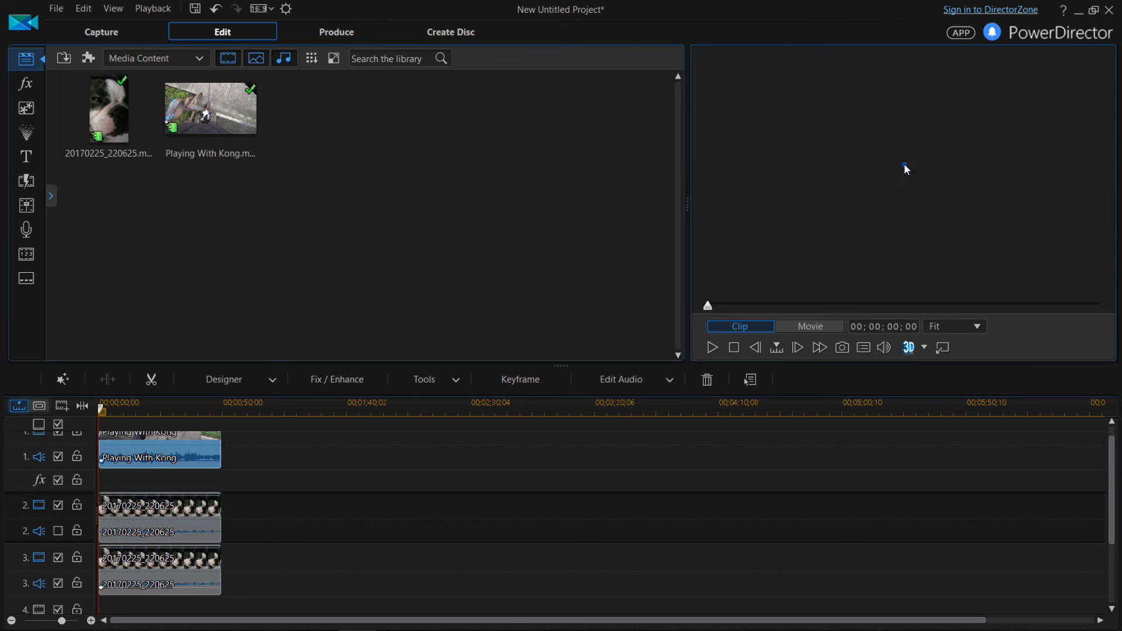
pyautogui.moveTo(904, 165); pyautogui.dragTo(907, 124)
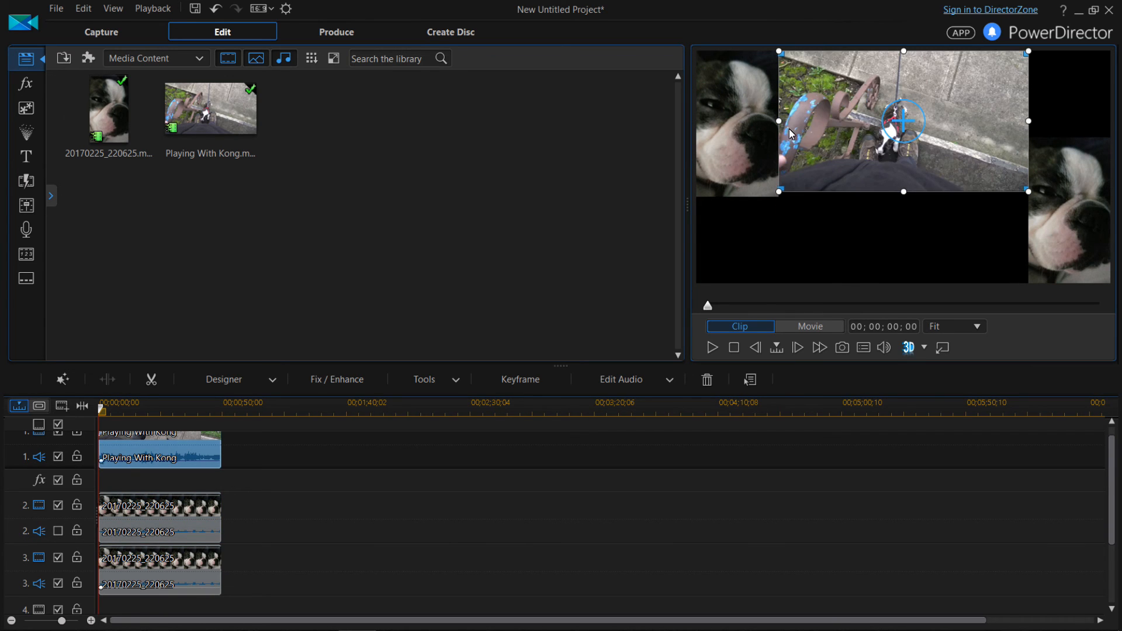
# Shrink the track 3 overlay to the main clip's height, and fit the track 2 overlay into the frame's upper-right corner at that height
pyautogui.click(742, 135)
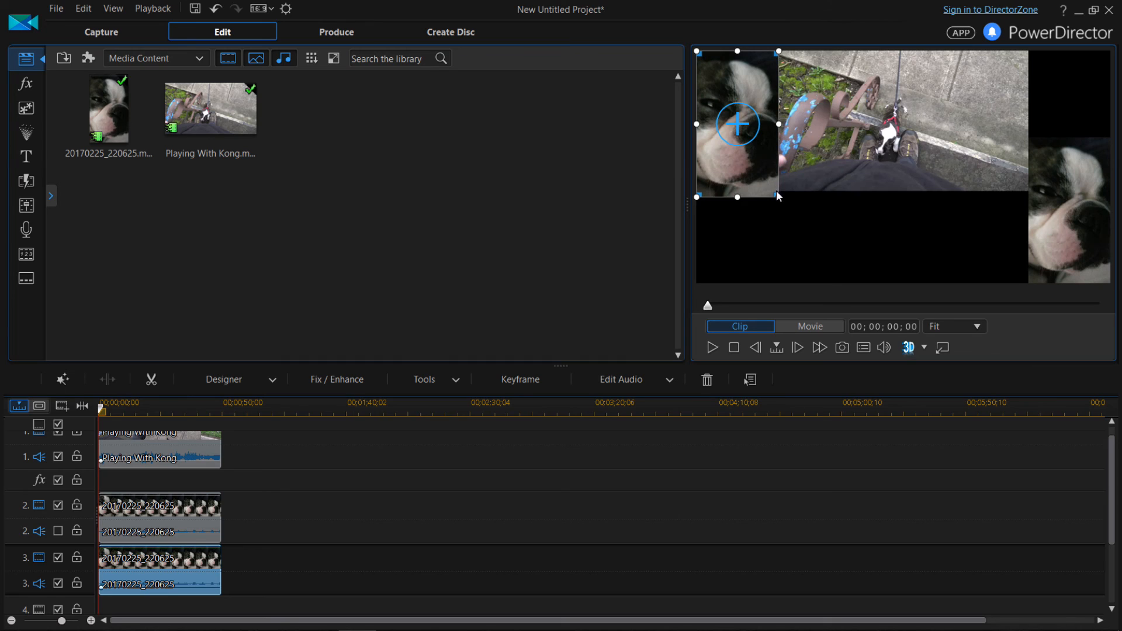
pyautogui.moveTo(777, 191); pyautogui.dragTo(773, 191)
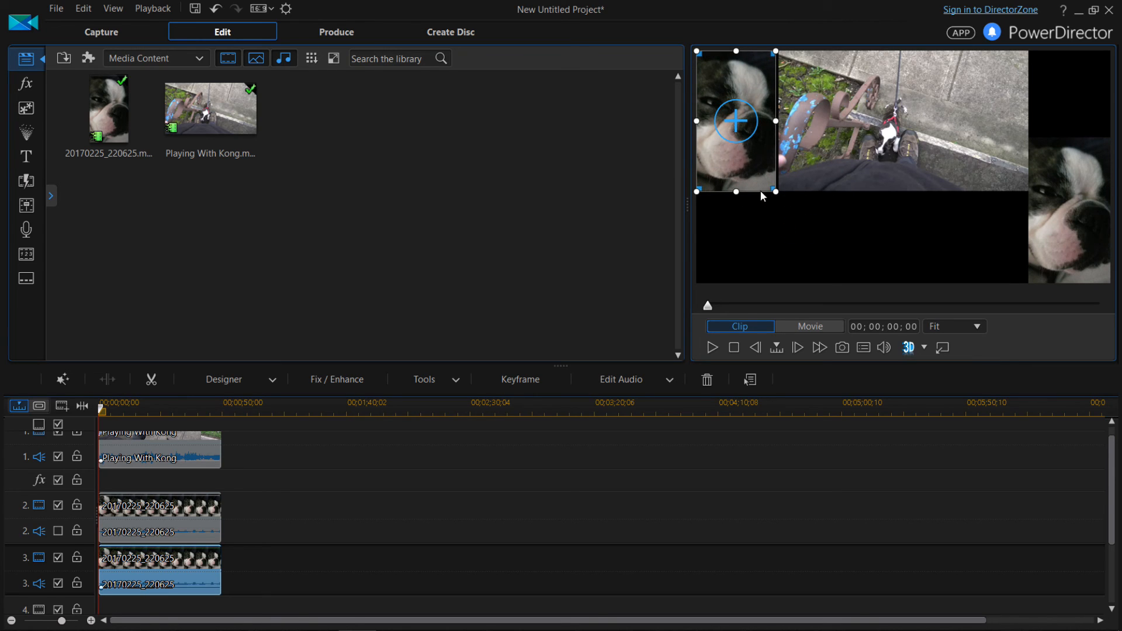
pyautogui.click(1094, 211)
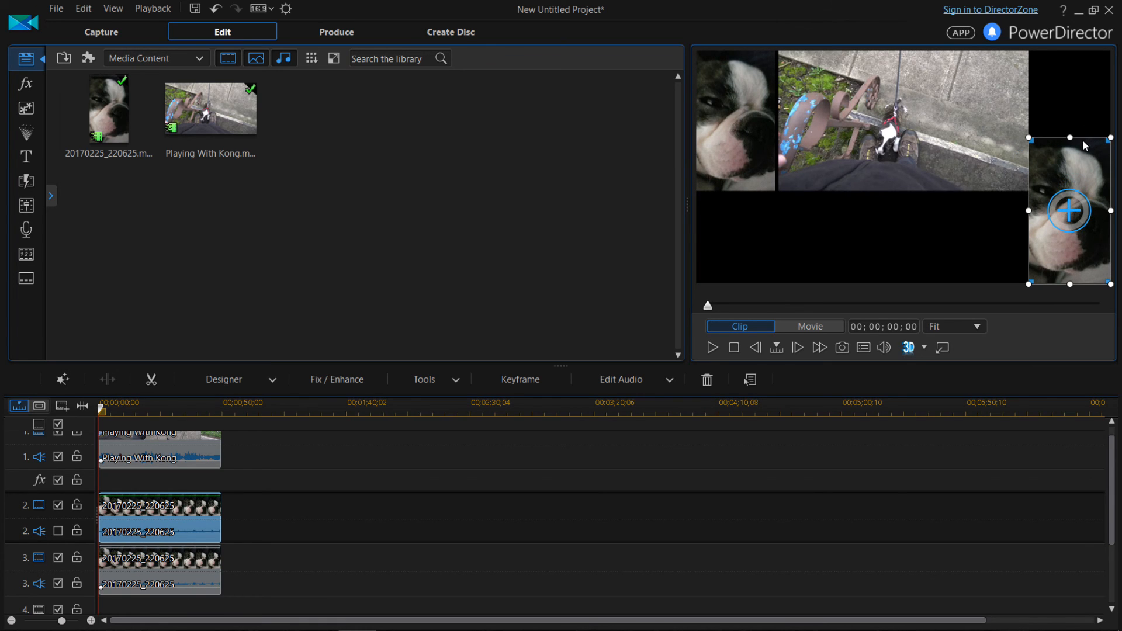
pyautogui.moveTo(1068, 181); pyautogui.dragTo(1065, 89)
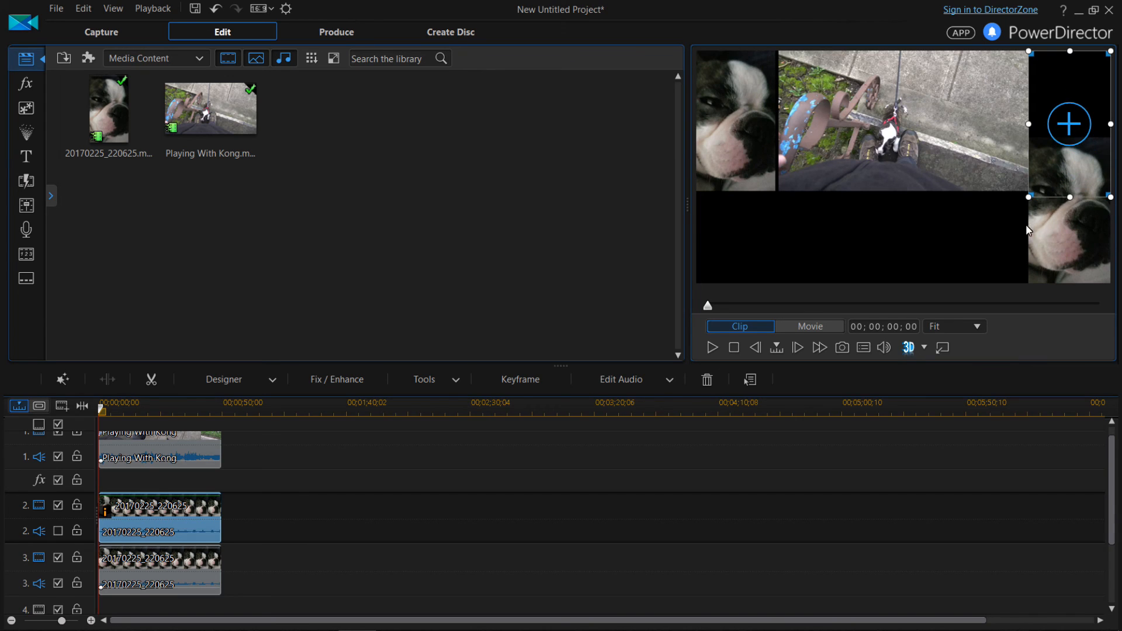
pyautogui.moveTo(1029, 198); pyautogui.dragTo(1033, 190)
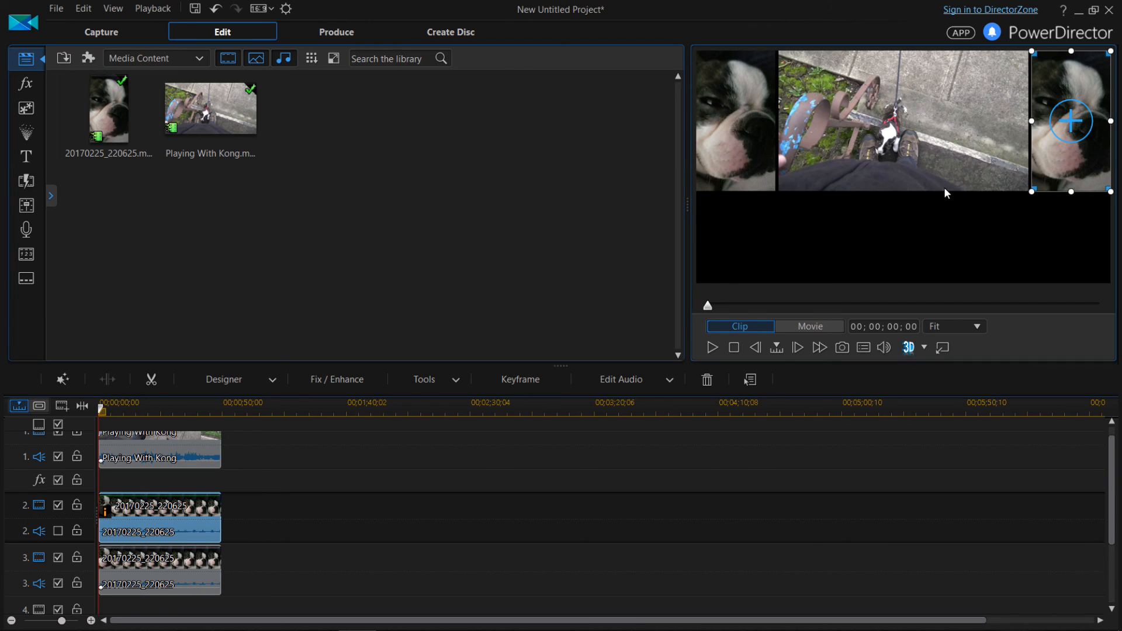
# Enlarge the Playing With Kong clip slightly on both sides to close the black gaps beside the overlays
pyautogui.click(879, 139)
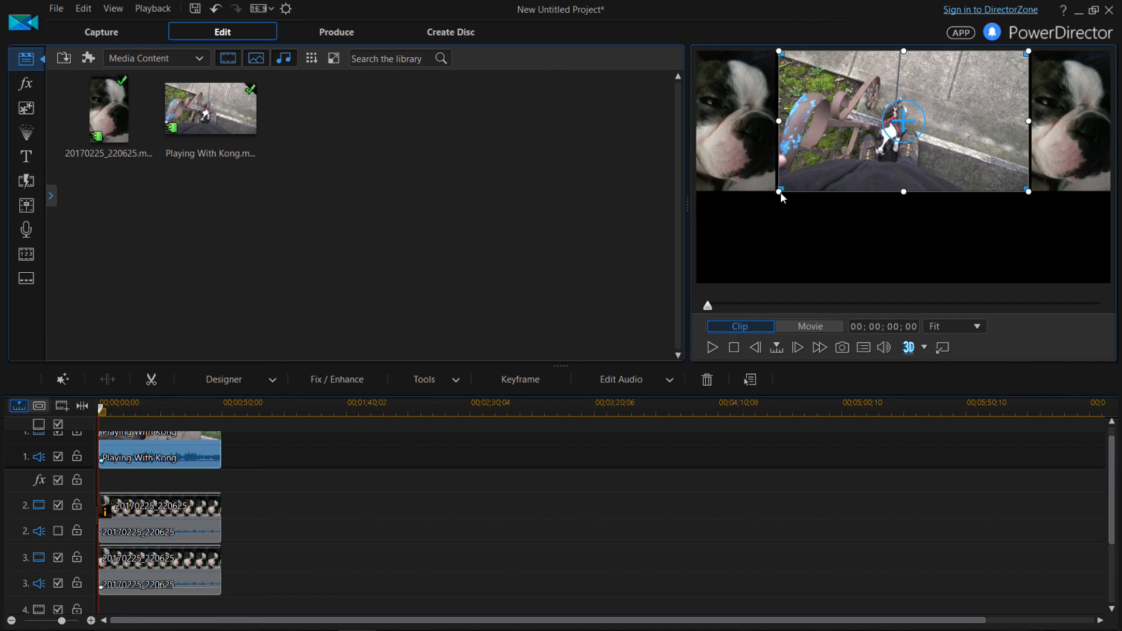
pyautogui.moveTo(780, 192); pyautogui.dragTo(779, 194)
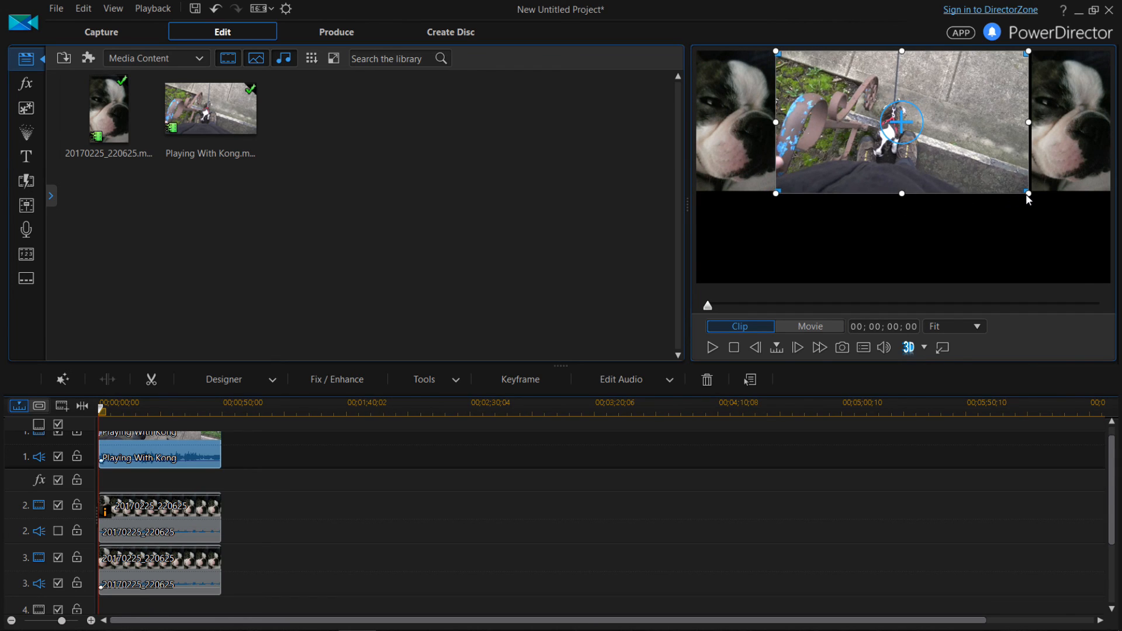
pyautogui.moveTo(1030, 198); pyautogui.dragTo(1033, 200)
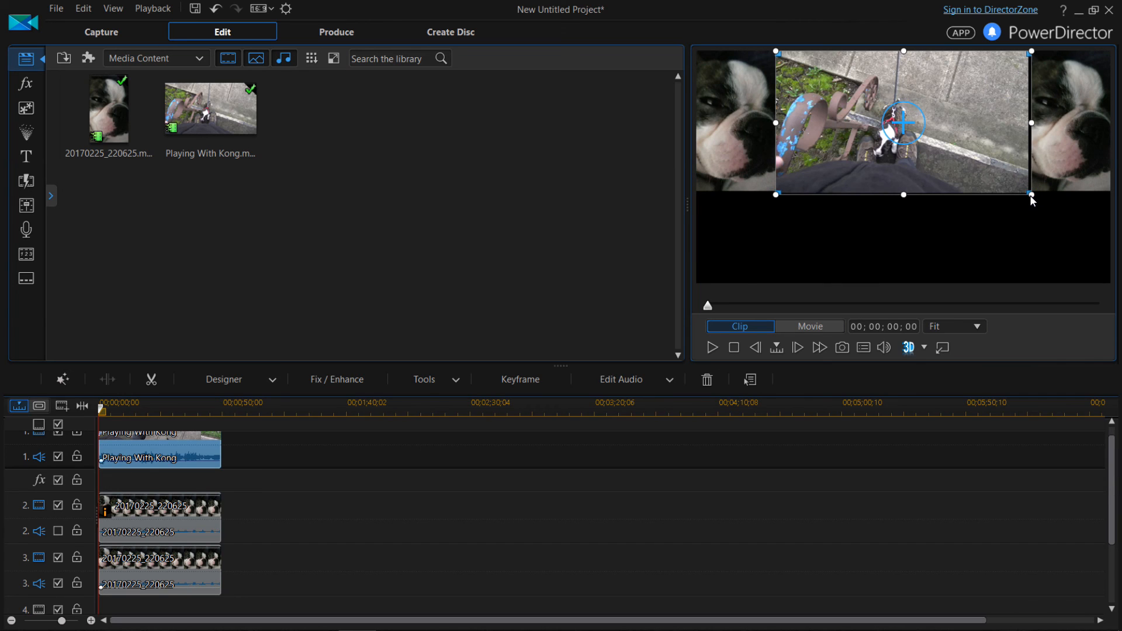
# Enlarge the track 2 and track 3 overlays slightly so their lower edges line up with the main clip
pyautogui.click(1050, 185)
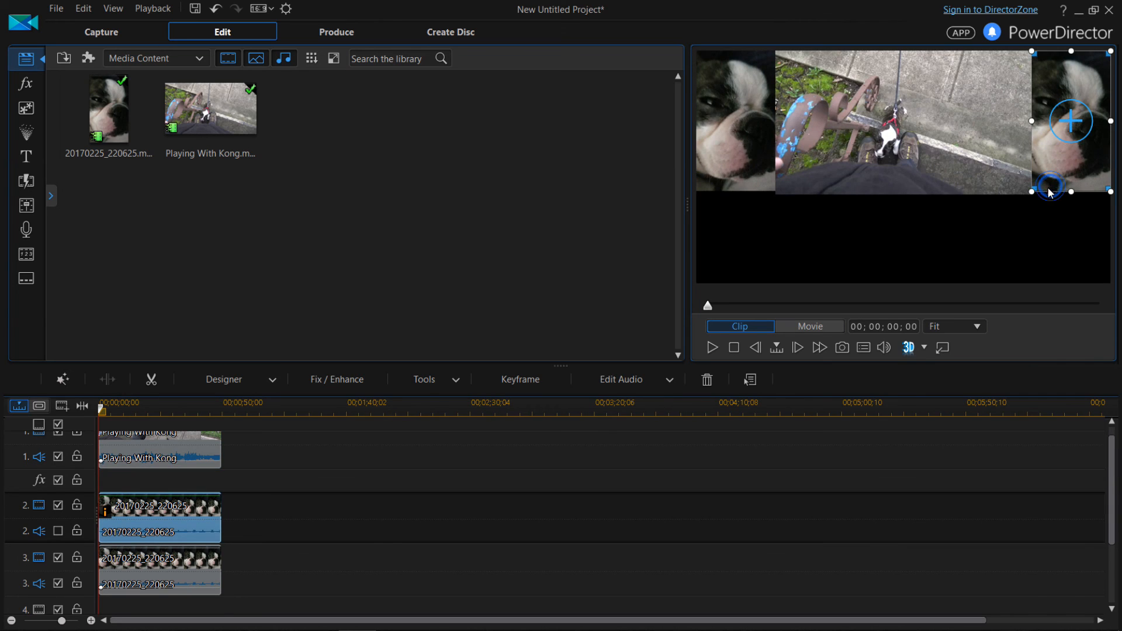
pyautogui.moveTo(1034, 198); pyautogui.dragTo(1032, 200)
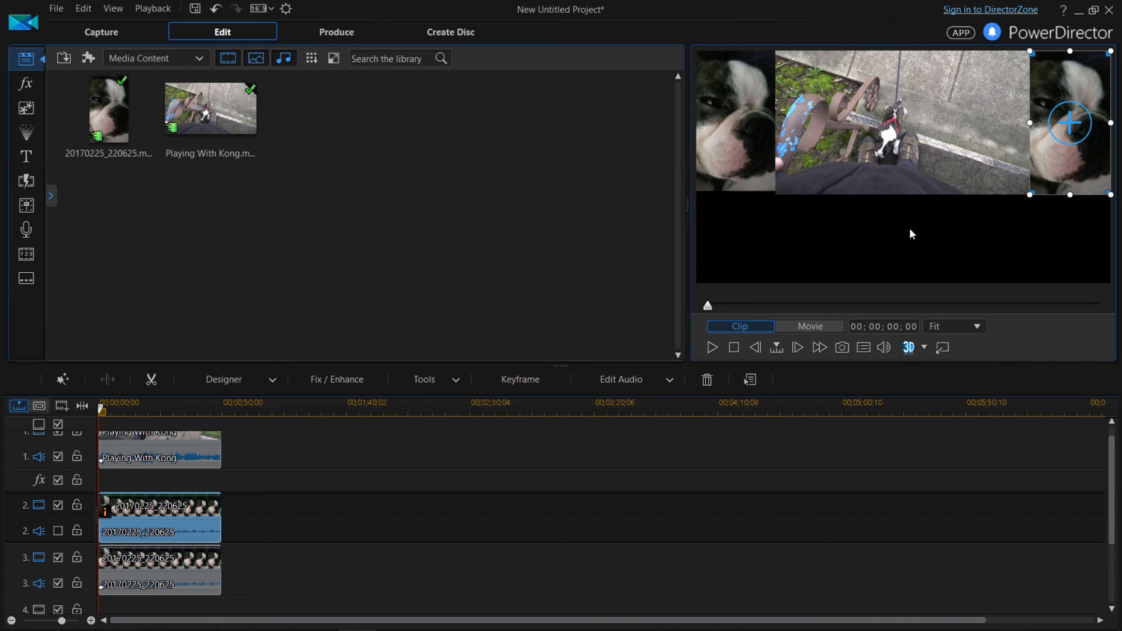
pyautogui.click(763, 178)
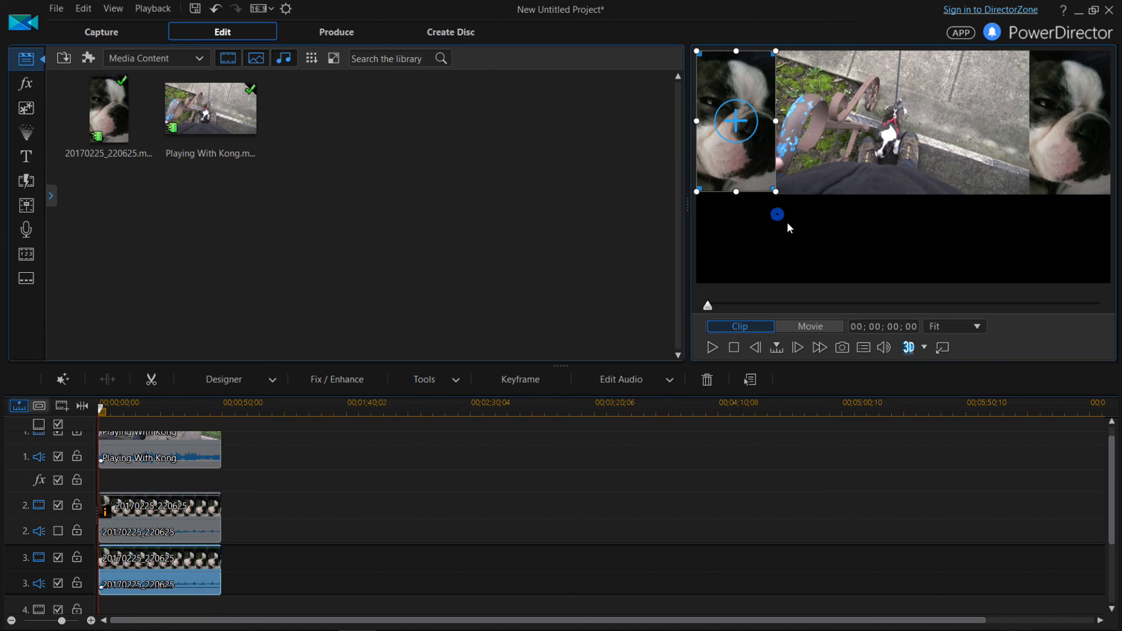
pyautogui.click(201, 451)
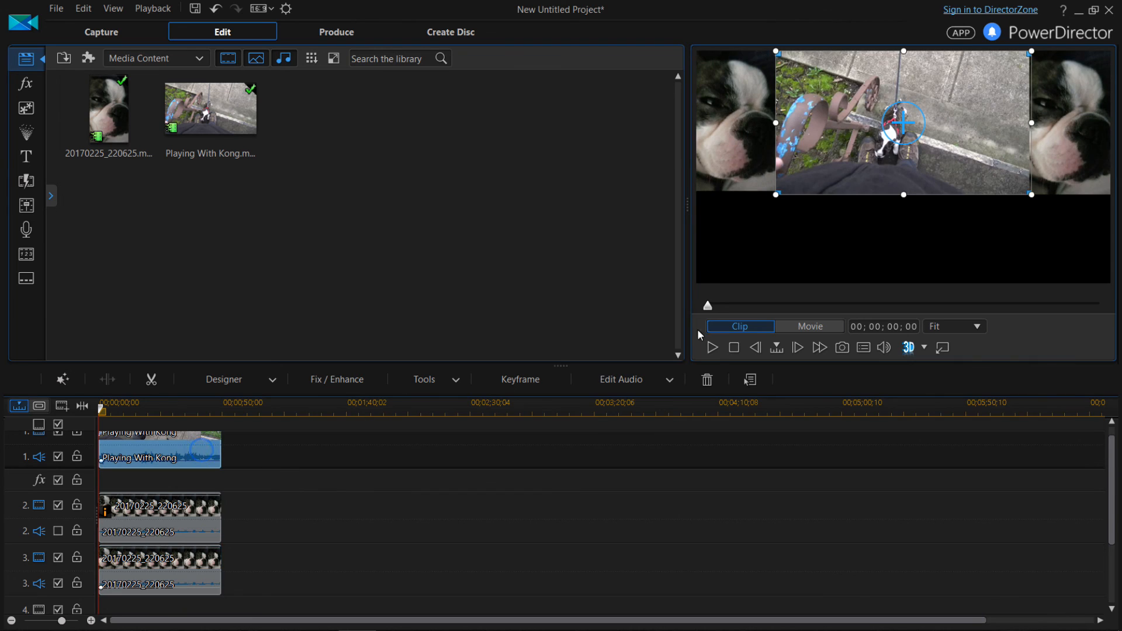
pyautogui.click(167, 528)
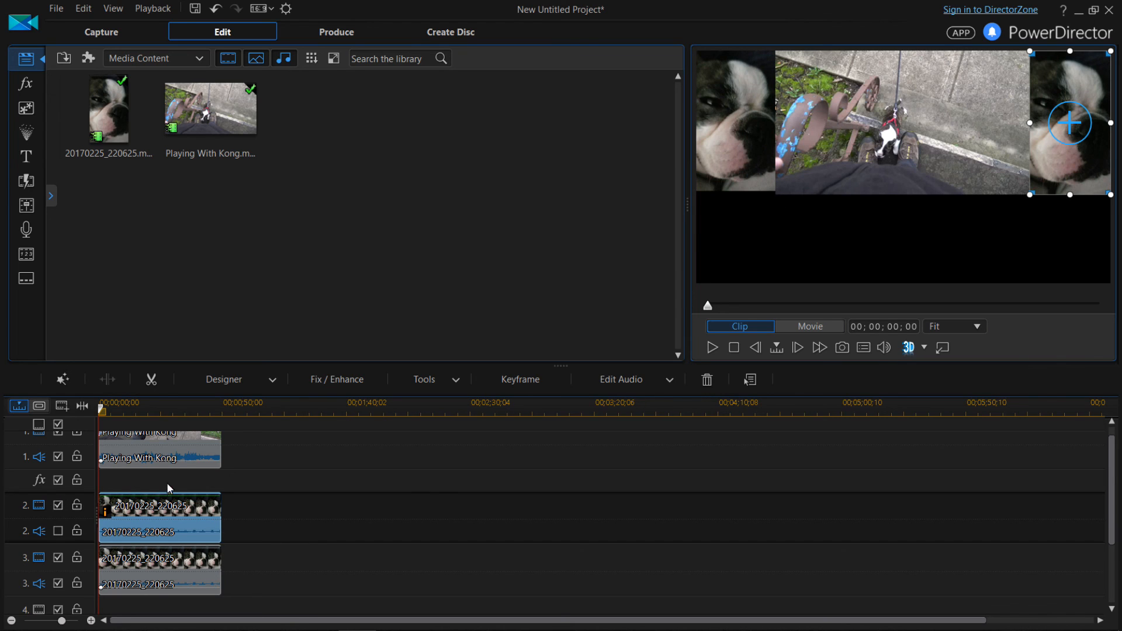
pyautogui.click(158, 582)
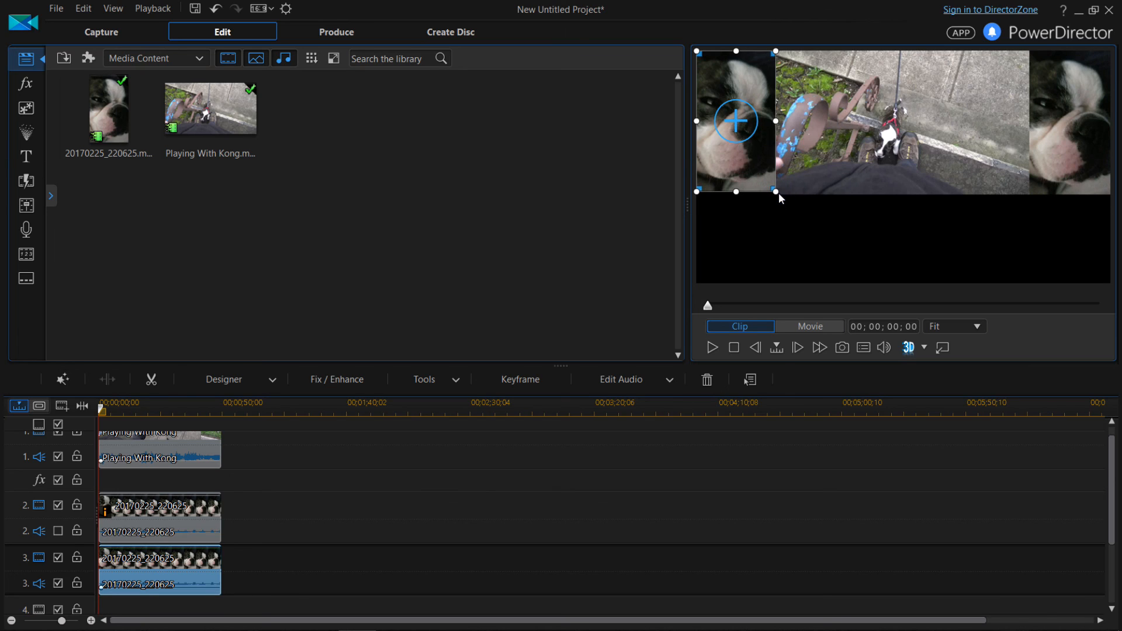
pyautogui.moveTo(778, 198); pyautogui.dragTo(777, 195)
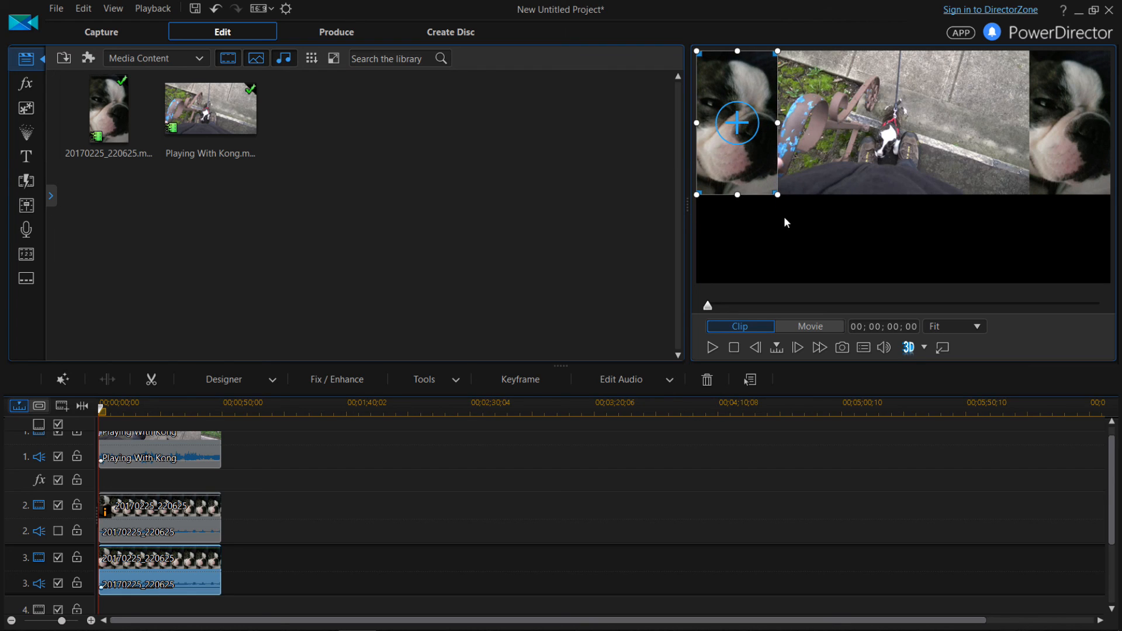
# Play the movie with the three pictures side by side and pause the playback
pyautogui.click(210, 514)
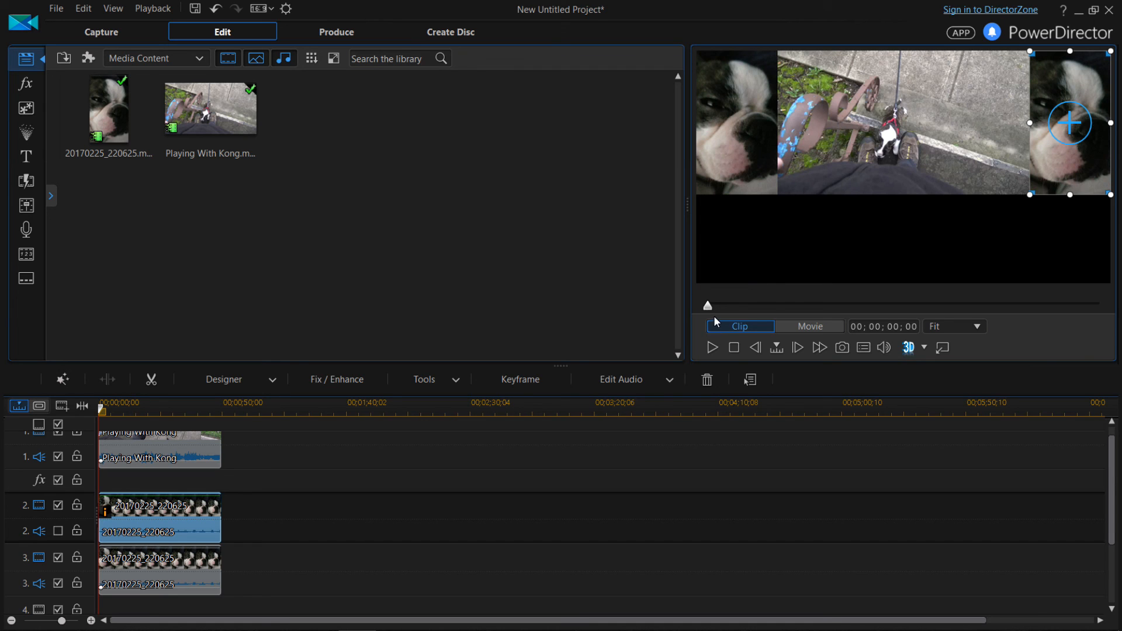
pyautogui.click(711, 348)
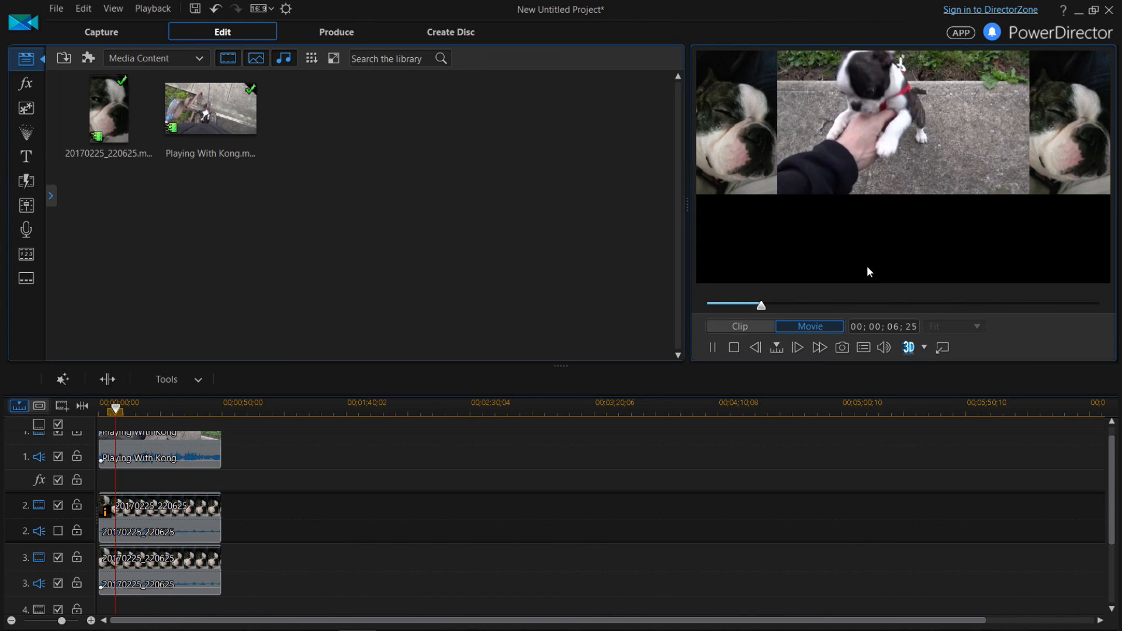
pyautogui.click(714, 347)
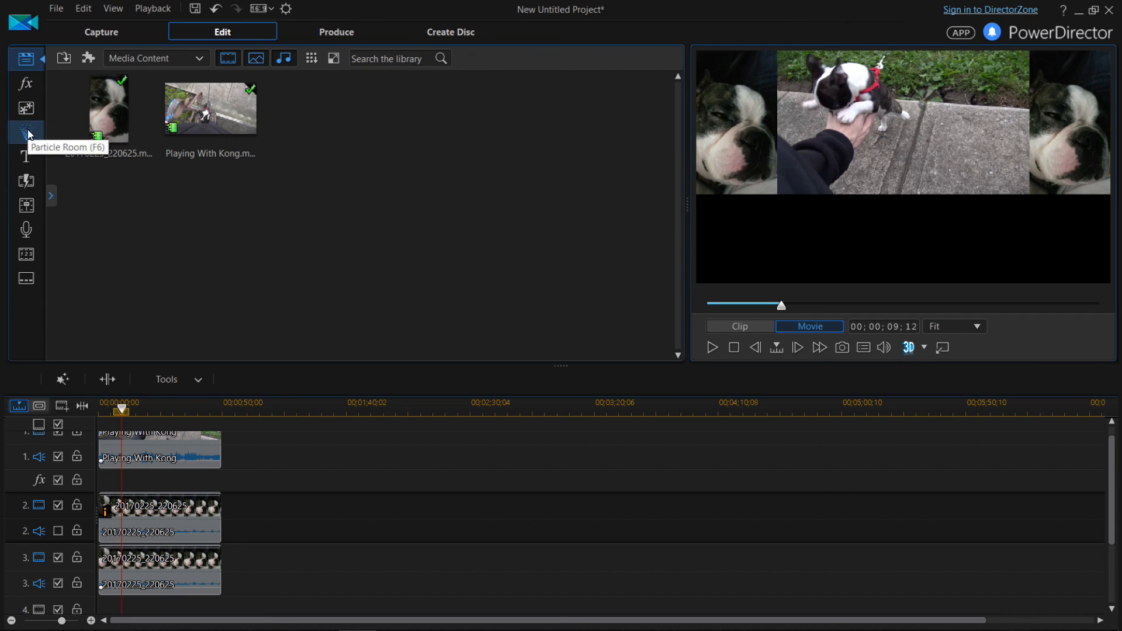
pyautogui.click(26, 109)
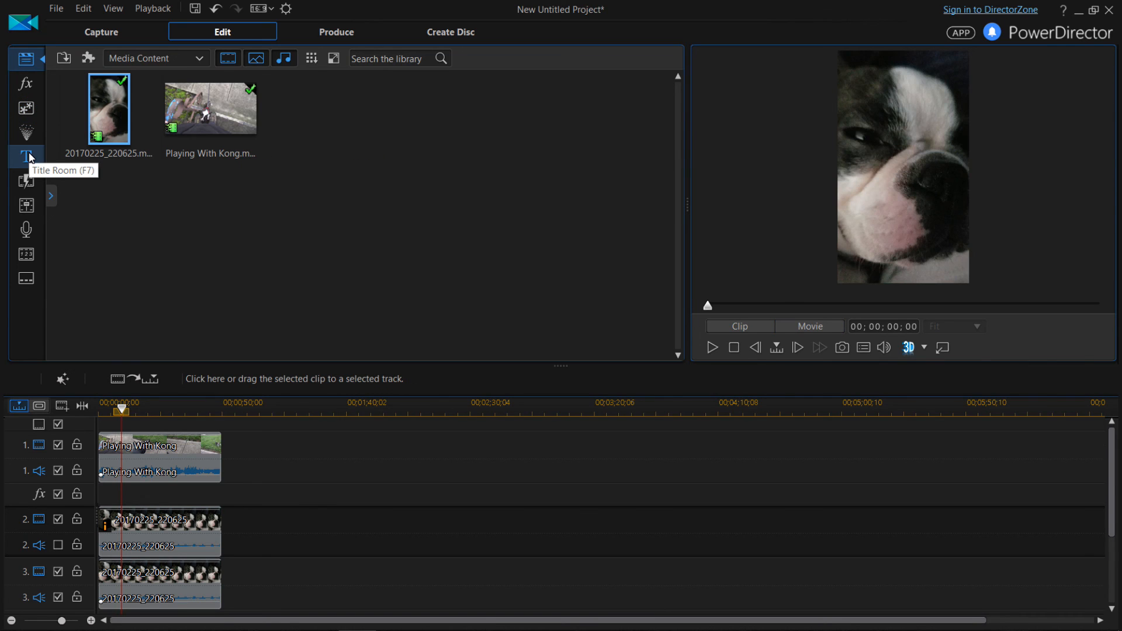